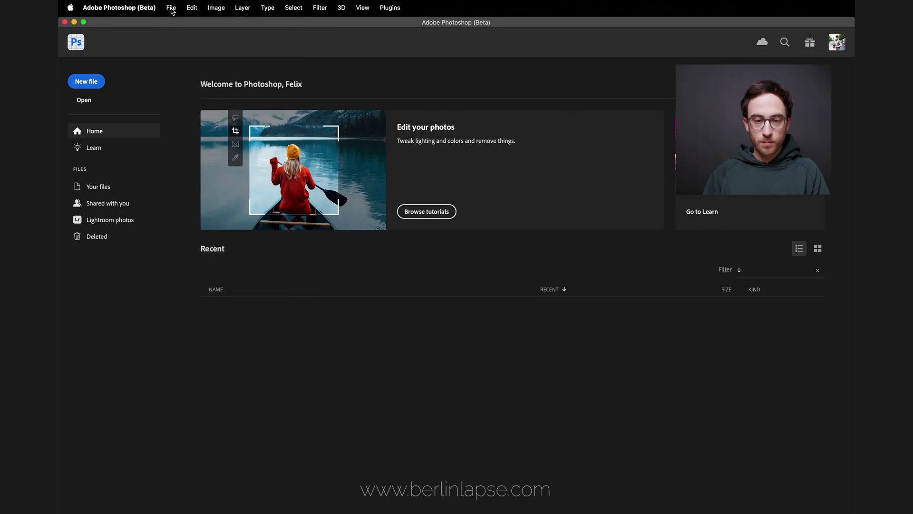
Step: Load frames jpg_00000 through jpg_00111 as stacked layers with Load Files into Stack
click(171, 9)
mouse_move(251, 248)
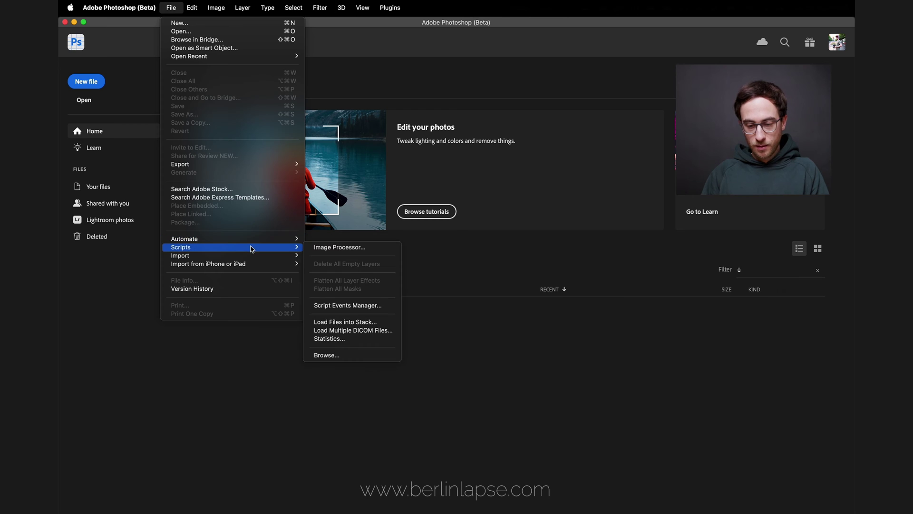
click(343, 322)
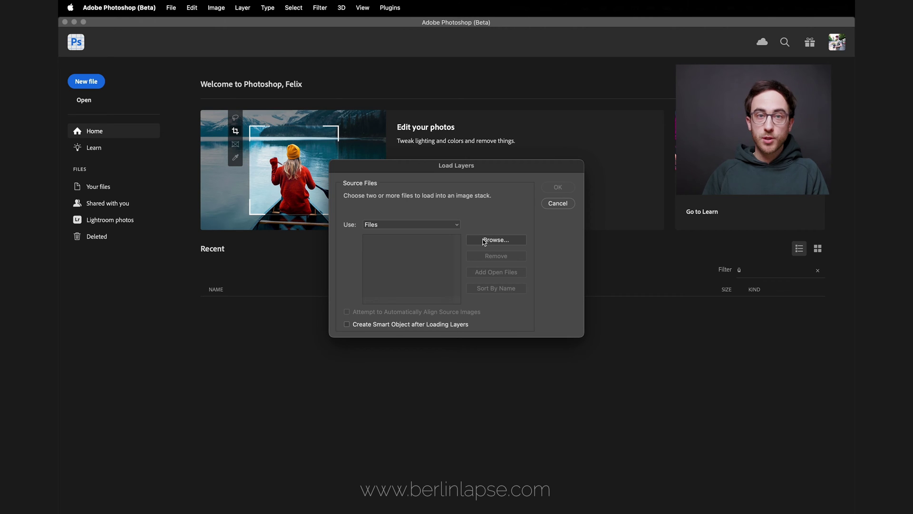
click(484, 242)
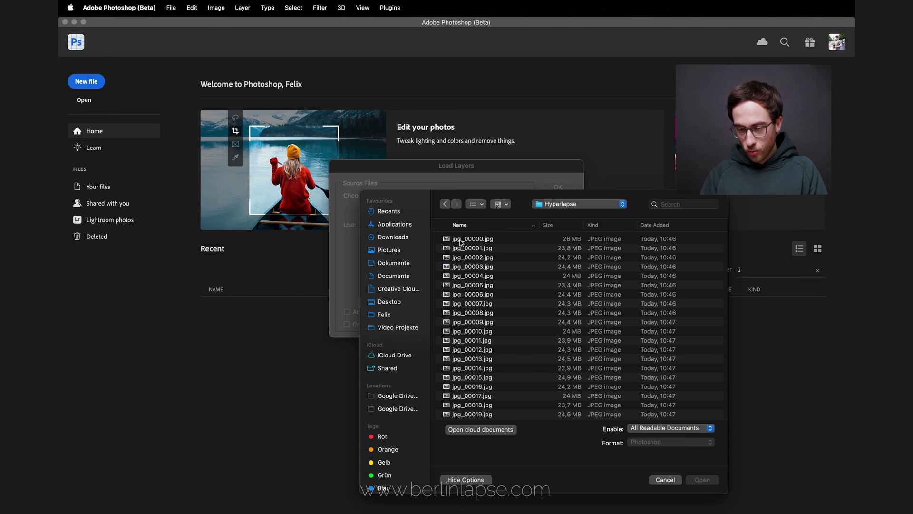
click(460, 239)
scroll(500, 323, down, 15)
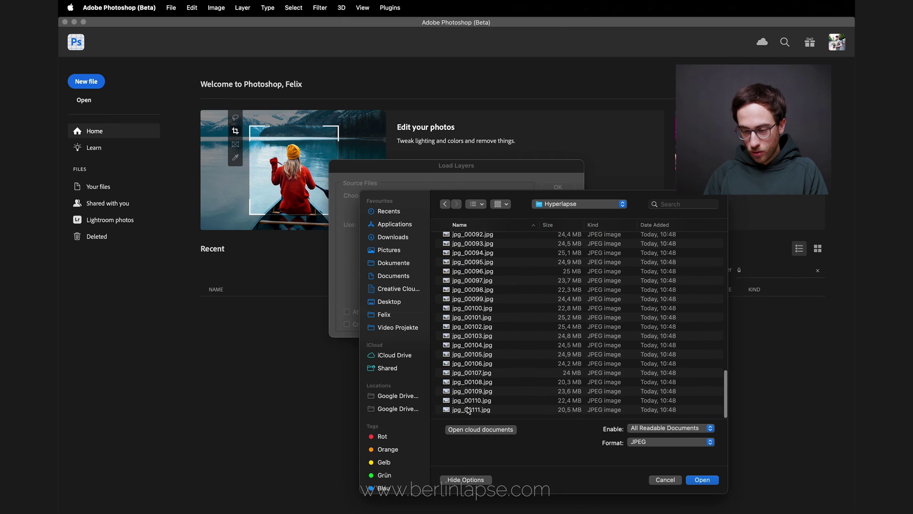
shift+click(468, 410)
click(699, 480)
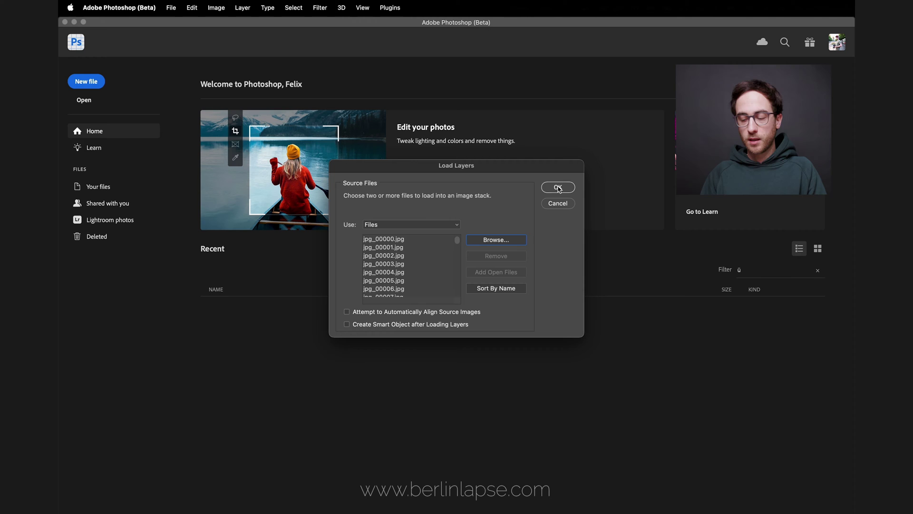
click(558, 187)
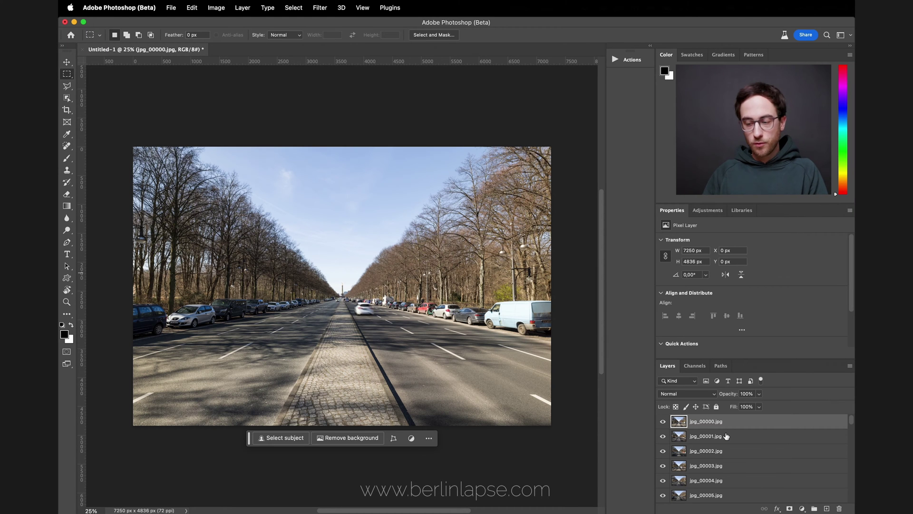
Step: Show only layer jpg_00111, switch to the Move tool and deselect the layer
scroll(726, 436, down, 20)
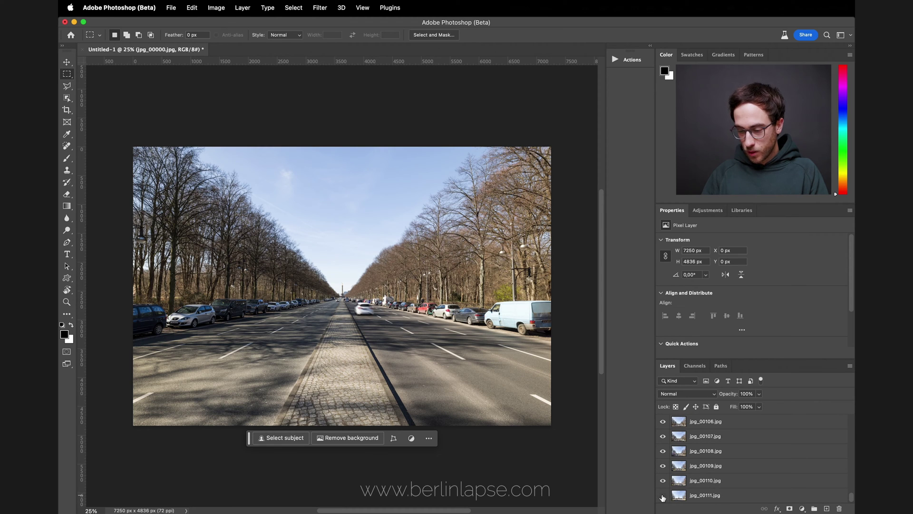
alt+click(662, 496)
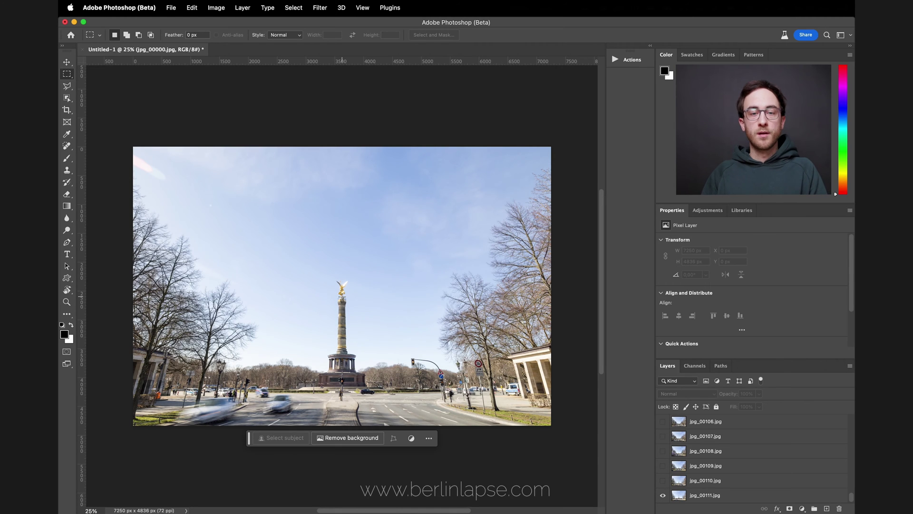
scroll(341, 286, up, 2)
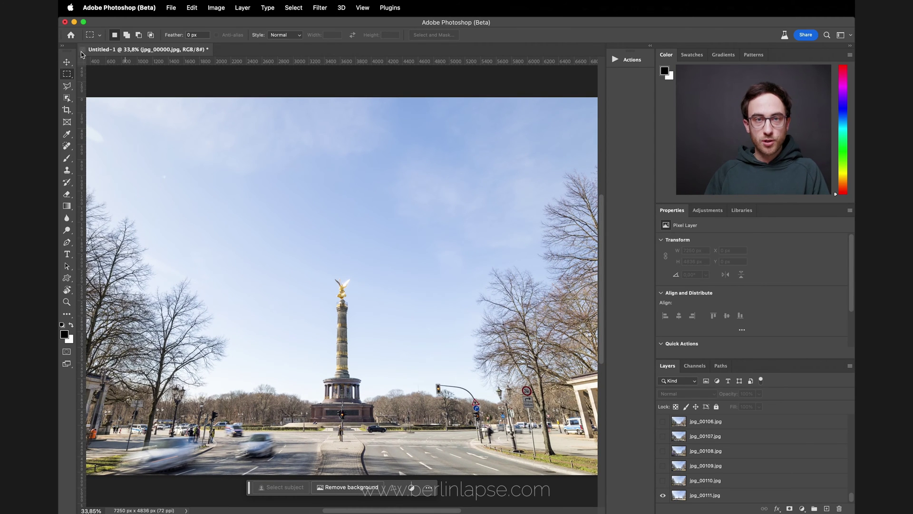
click(67, 62)
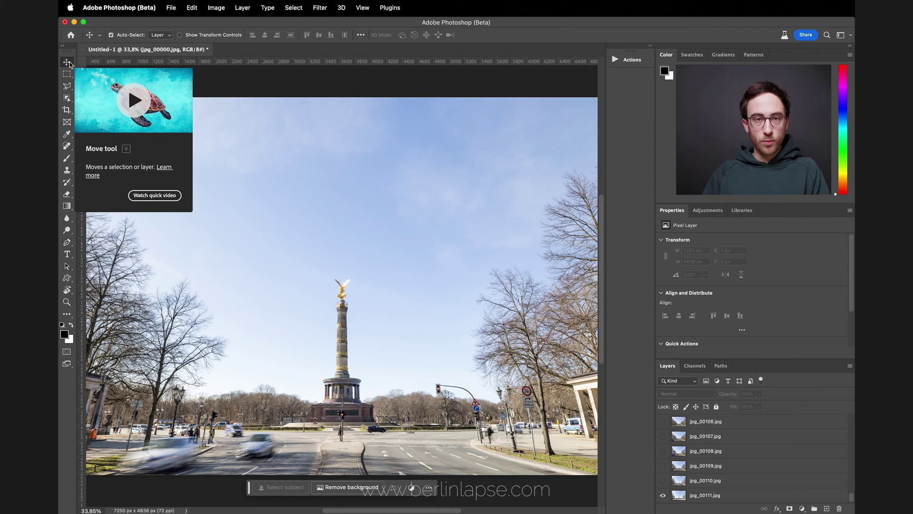
click(251, 91)
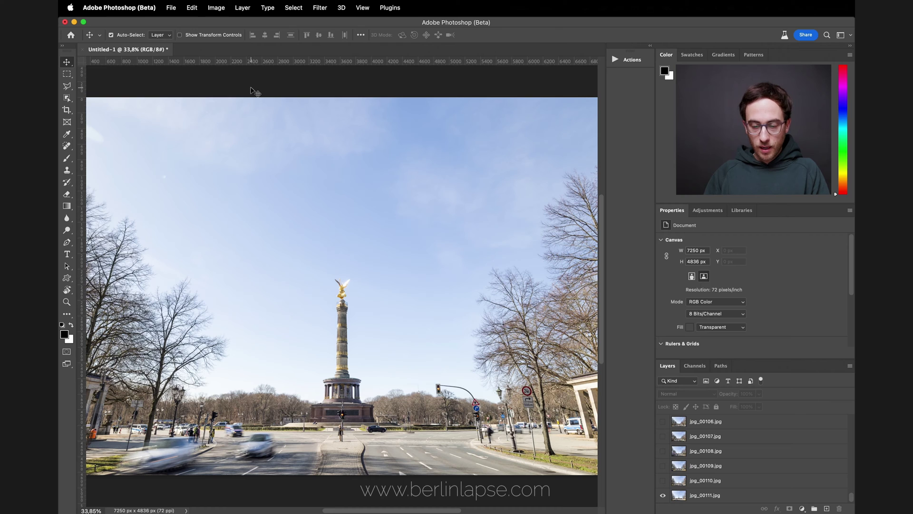
Step: Add a horizontal guide near Y 2578 px and a vertical guide near X 3633 px at the angel
scroll(335, 310, up, 3)
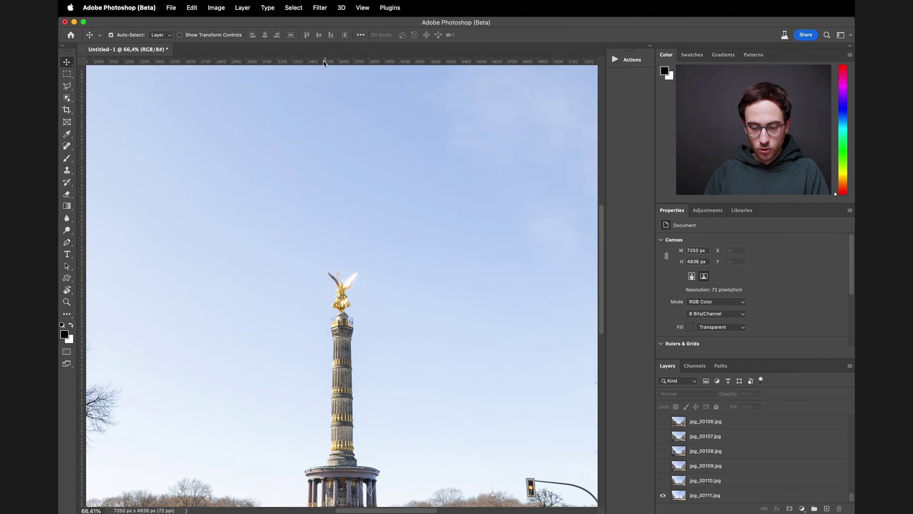
drag(323, 63, 332, 311)
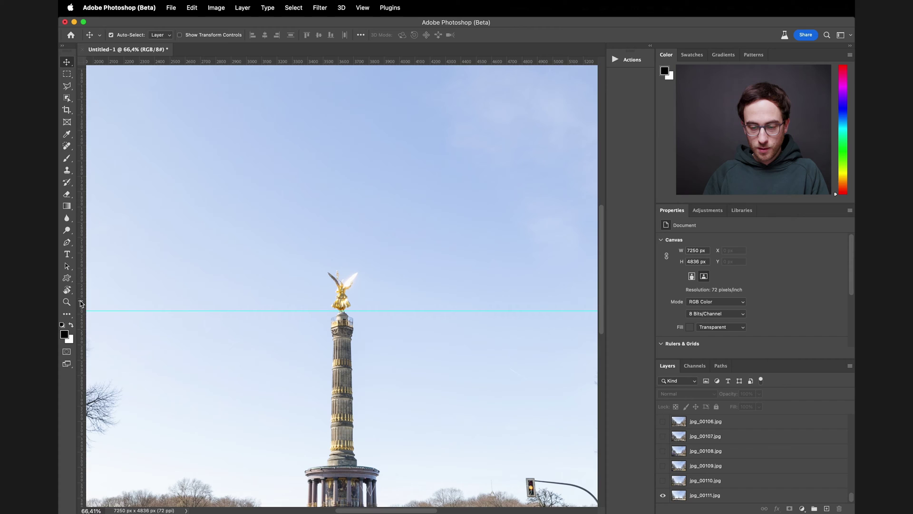
drag(81, 304, 341, 283)
click(342, 283)
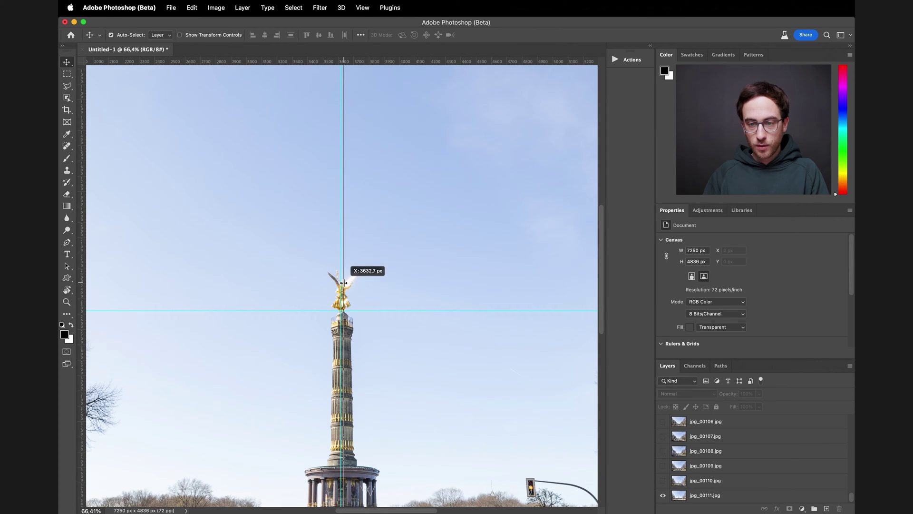
click(363, 7)
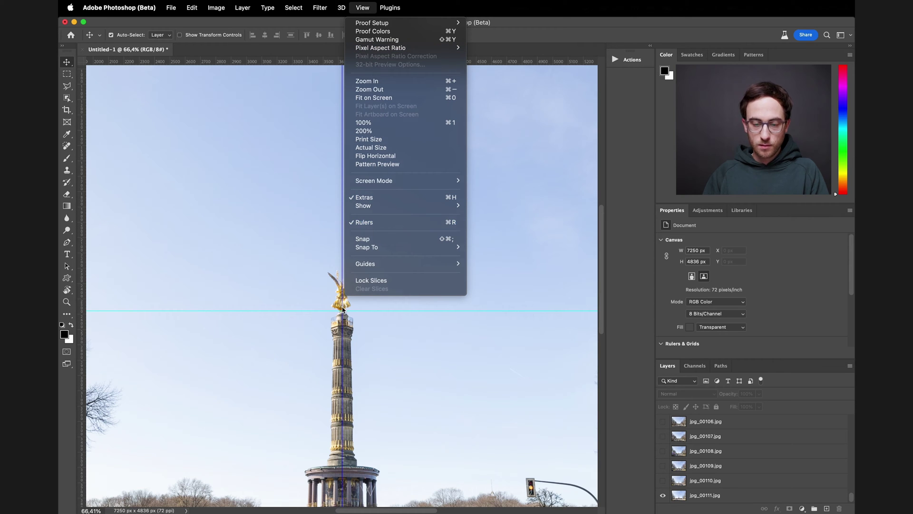
click(342, 310)
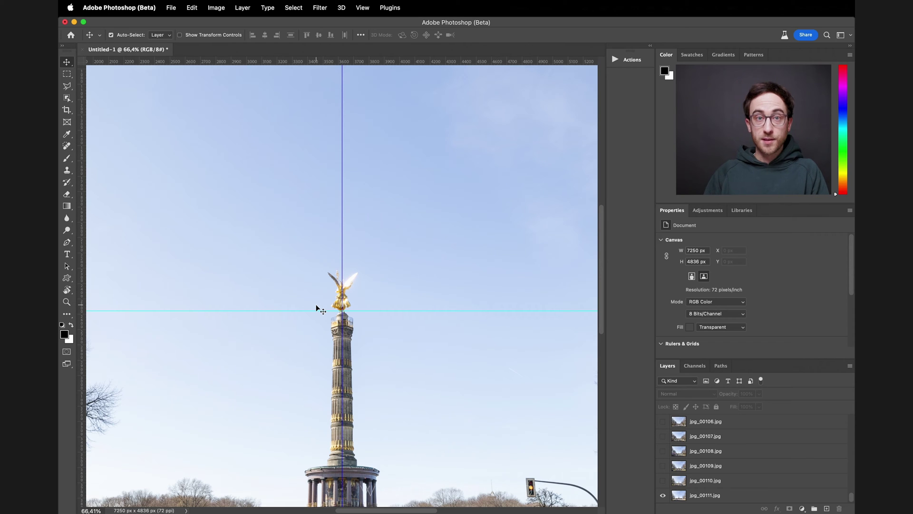
Step: Show layer jpg_00110 and nudge it left and down onto the guide crossing
click(577, 436)
key(super+plus)
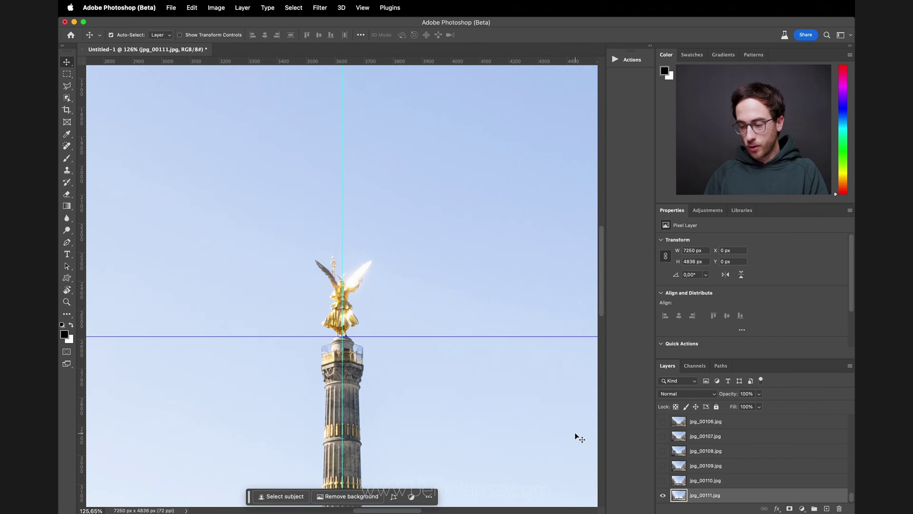
click(665, 482)
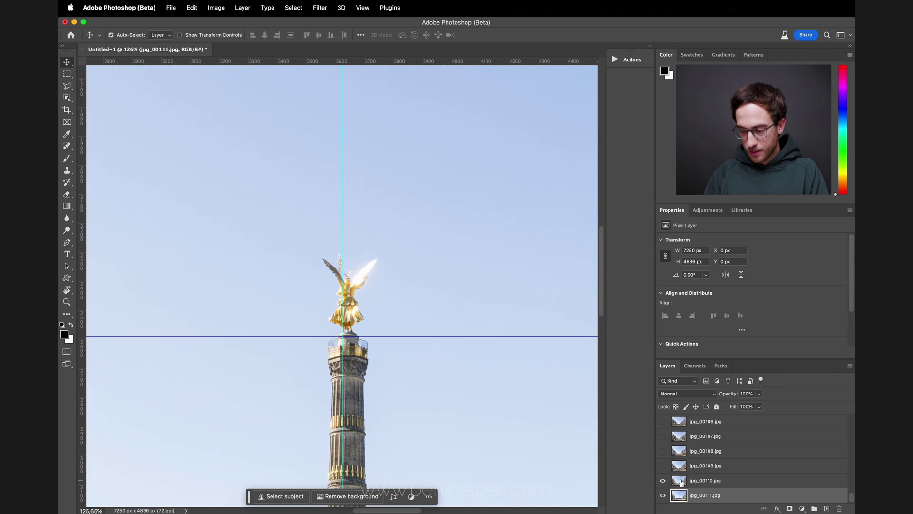
click(700, 481)
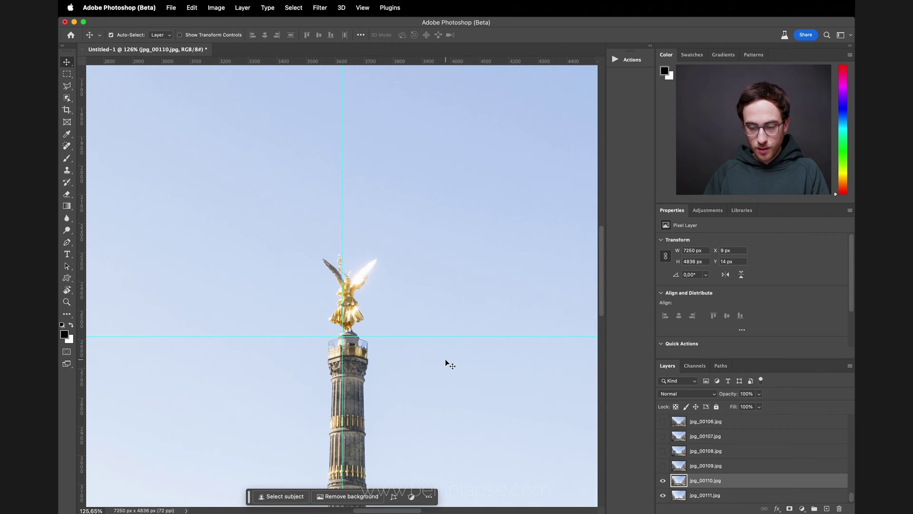
key(Left)
key(Left)
key(Left)
key(Left)
key(Left)
key(Left)
key(Down)
key(Down)
key(Down)
key(Down)
key(Down)
key(Down)
key(Down)
key(Down)
key(Down)
key(Down)
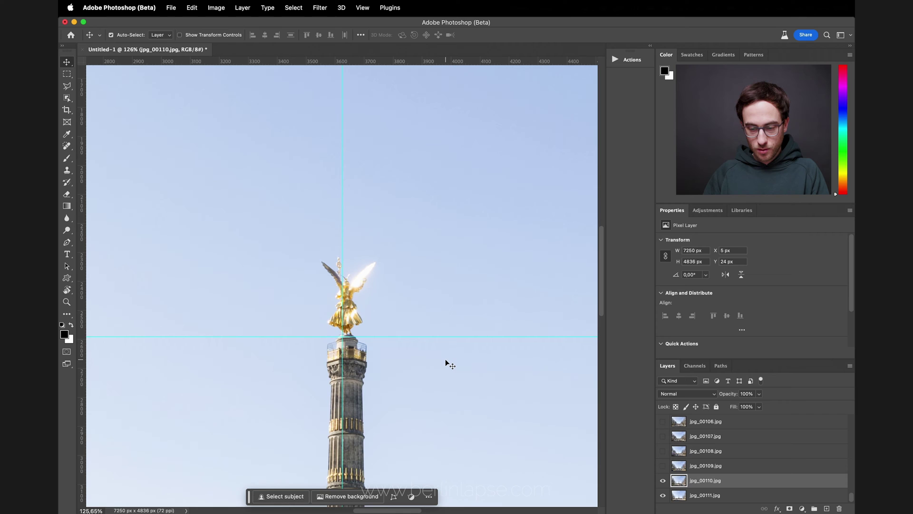
key(Left)
key(Left)
key(Left)
key(Left)
key(Left)
key(Left)
key(Left)
key(Left)
key(Down)
key(Down)
key(Down)
key(Down)
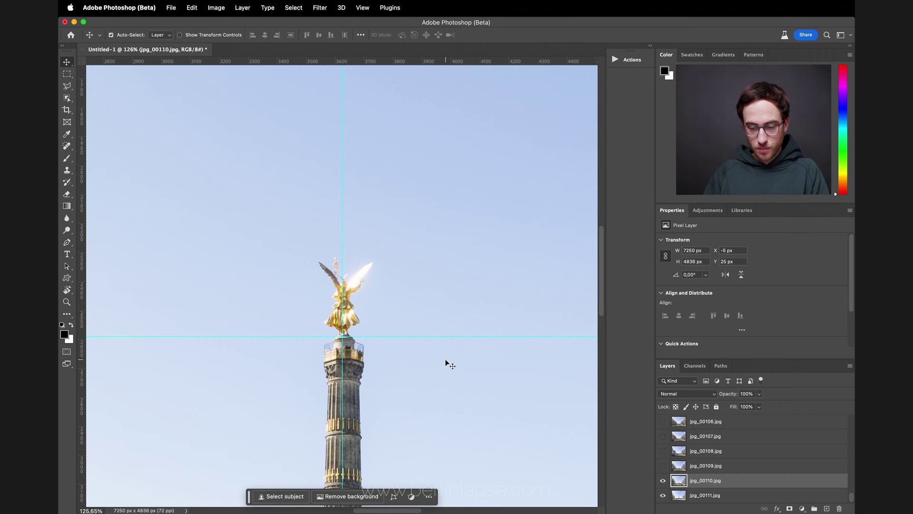
key(Left)
key(Left)
key(Left)
key(Left)
key(Down)
key(Down)
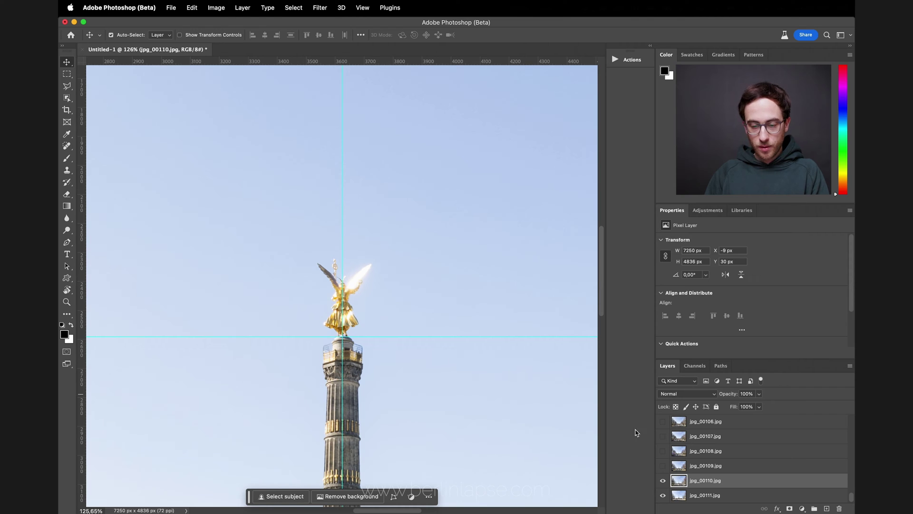
Step: Toggle jpg_00110's visibility to compare frames and nudge it one more pixel left
click(662, 481)
click(663, 481)
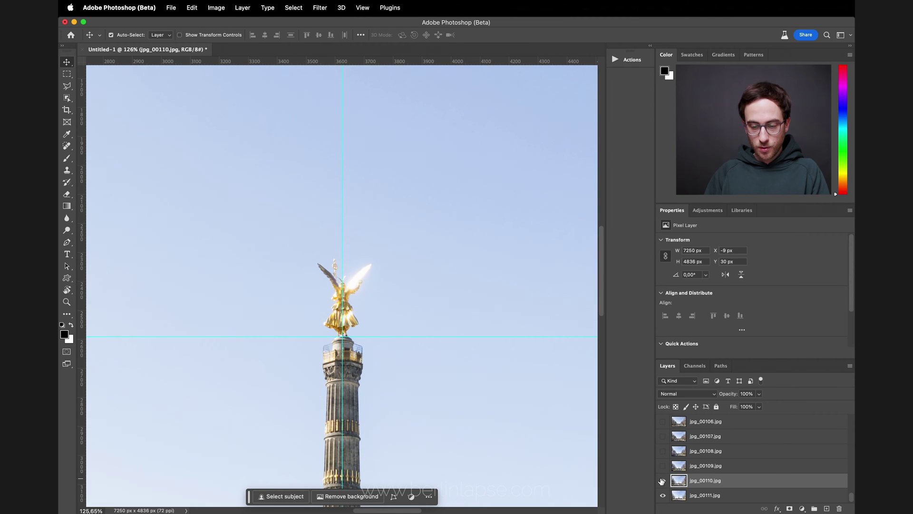
click(663, 481)
click(662, 481)
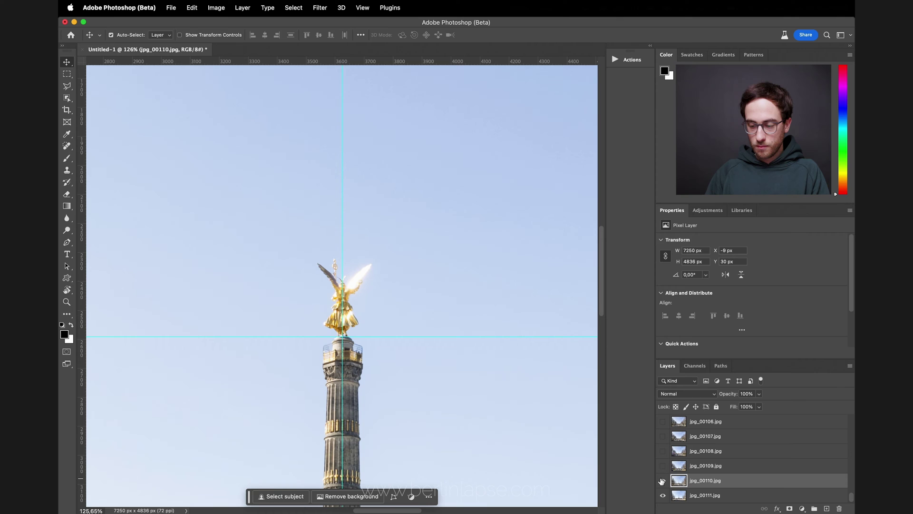
key(Left)
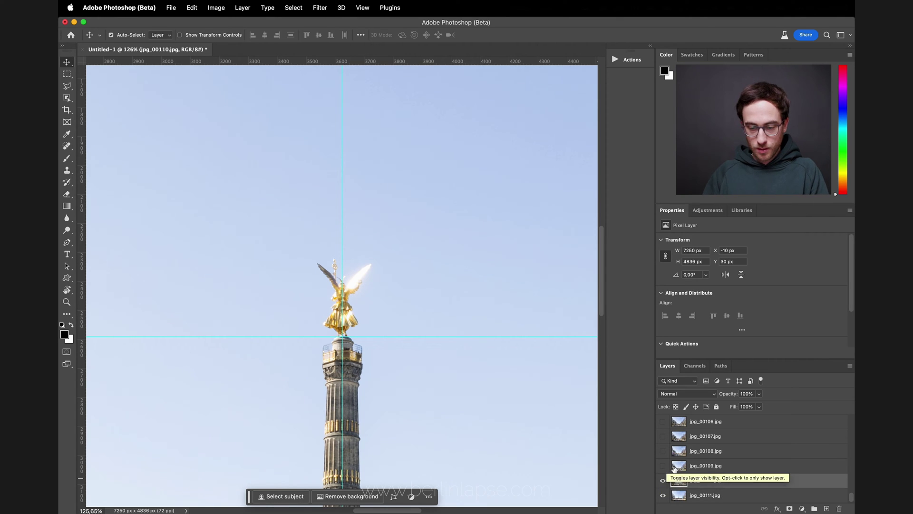
Step: Show layer jpg_00109 and nudge it down and sideways onto the guides
click(663, 466)
click(683, 470)
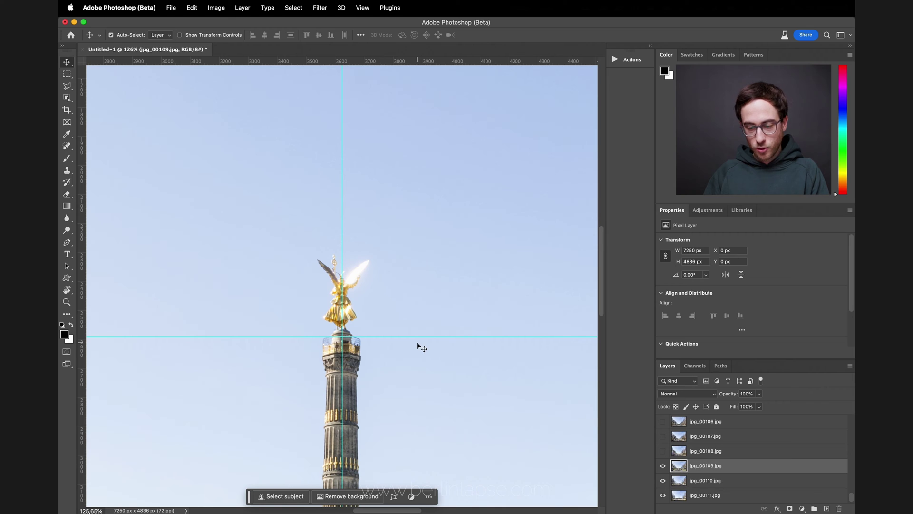
key(shift+Down)
key(shift+Down)
key(Right)
key(Right)
key(Right)
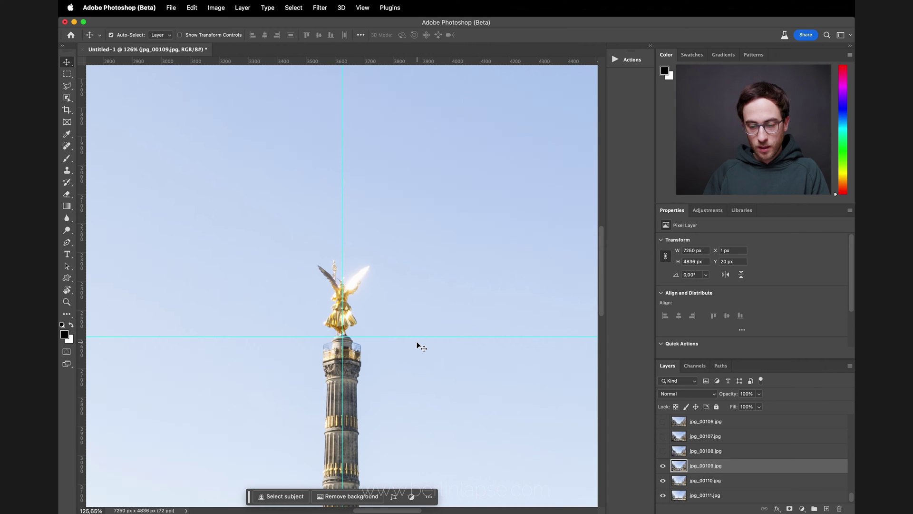
key(Down)
key(Down)
key(Down)
key(Left)
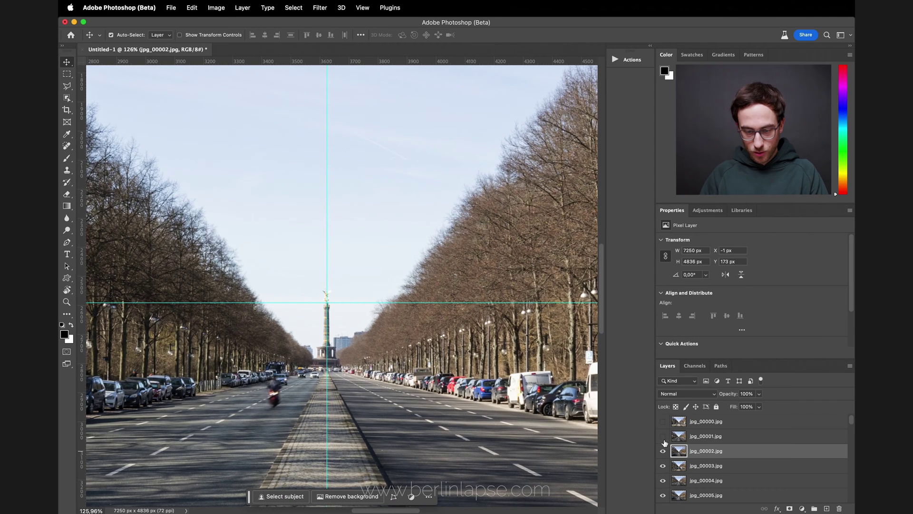
click(663, 436)
Step: Nudge jpg_00001 right and down, and jpg_00000 left and down, onto the guide crossing
click(674, 438)
key(Right)
key(Right)
key(Right)
key(Right)
key(Right)
key(Right)
key(Right)
key(Right)
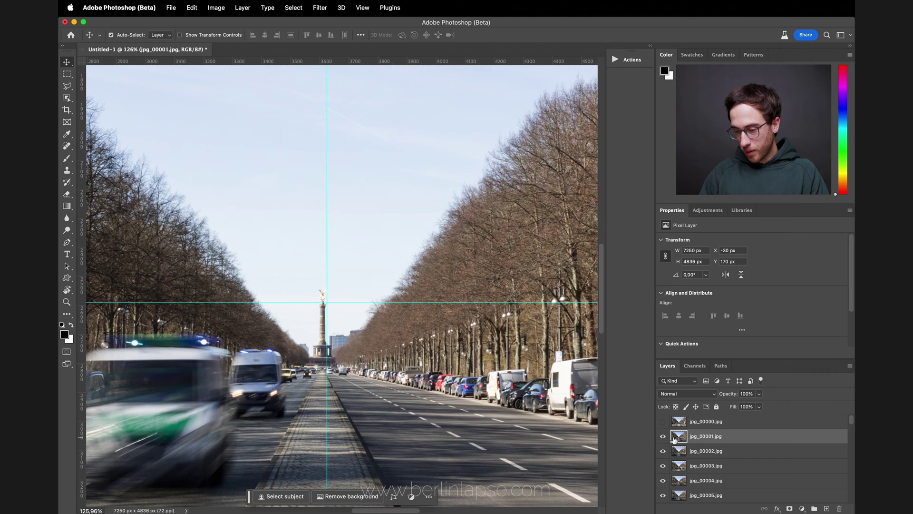
key(Right)
key(Right)
key(Right)
key(Right)
key(Right)
key(Right)
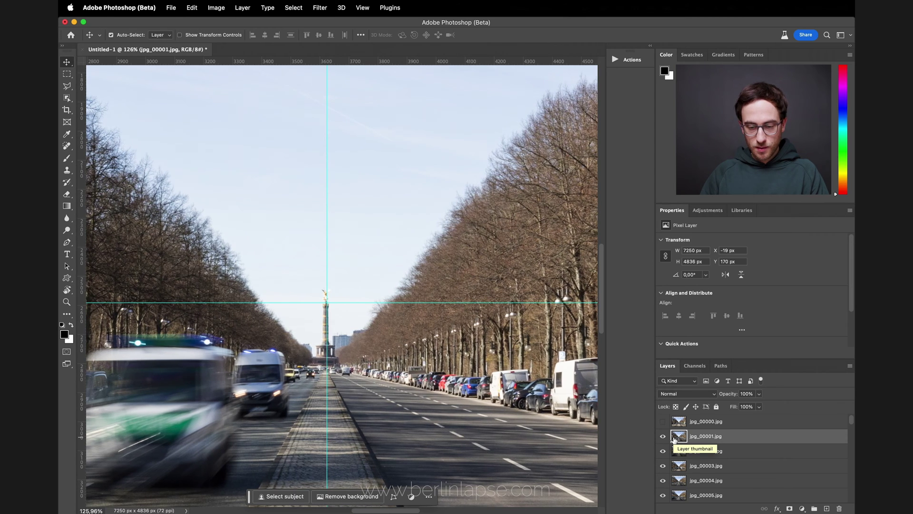
key(Down)
key(Down)
key(Down)
key(Down)
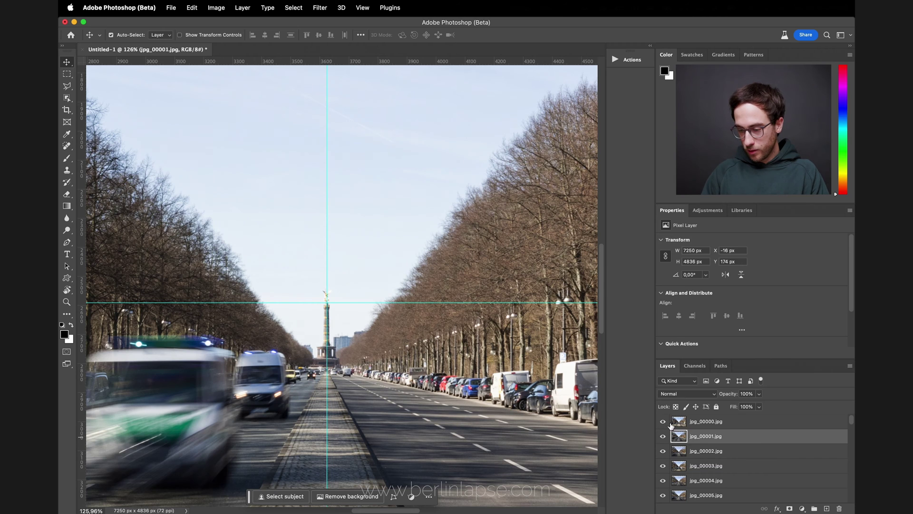
click(663, 421)
click(674, 424)
key(Left)
key(Left)
key(Left)
key(Left)
key(Left)
key(Left)
key(Left)
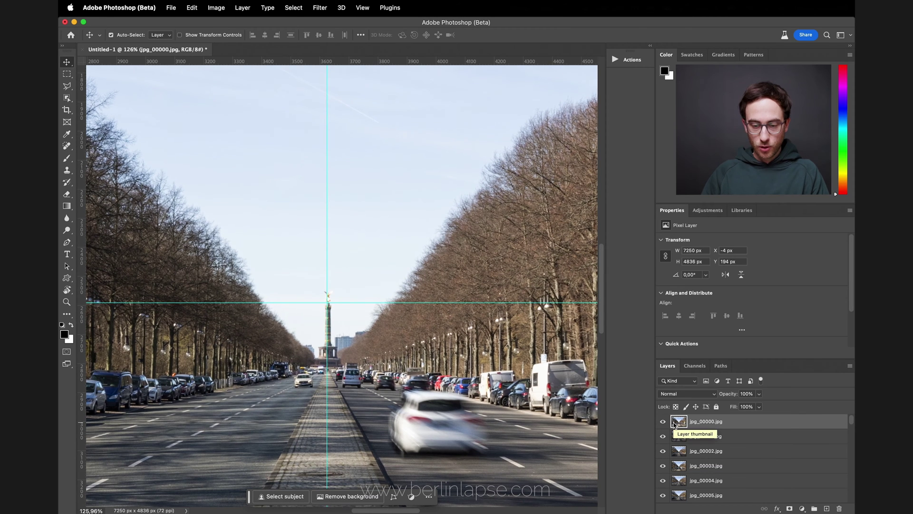
key(Down)
key(Down)
key(Down)
key(Down)
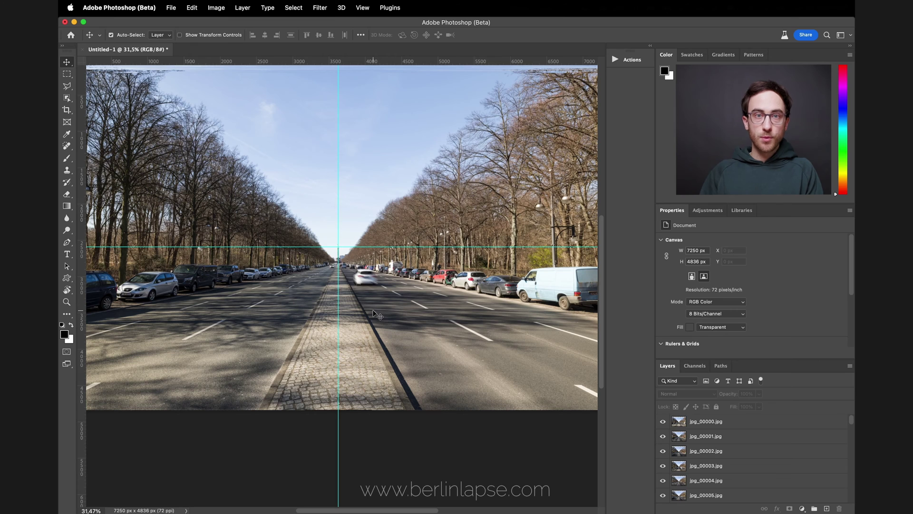
Step: Rotate jpg_00000 slightly with Free Transform, undo it, then select all frame layers
click(377, 316)
key(super+t)
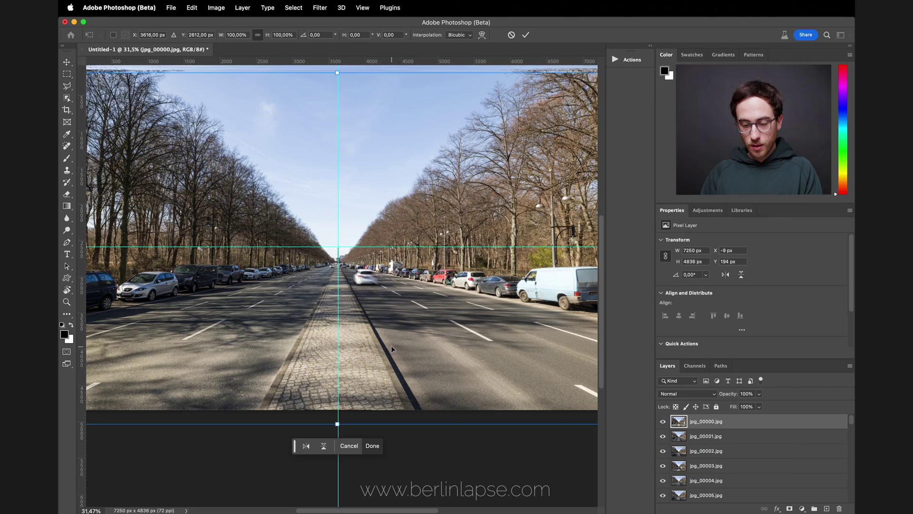
mouse_move(400, 439)
mouse_down()
mouse_move(414, 432)
mouse_move(395, 438)
mouse_move(402, 444)
mouse_up()
key(Return)
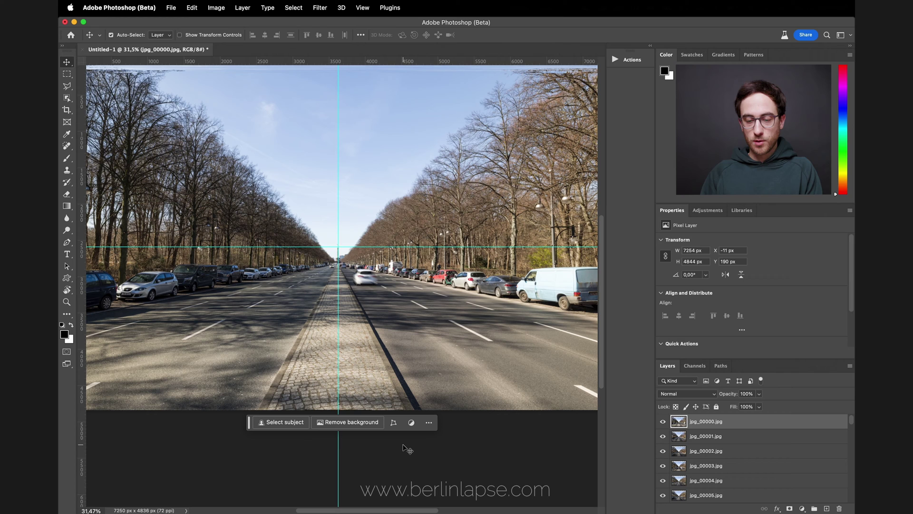
key(super+z)
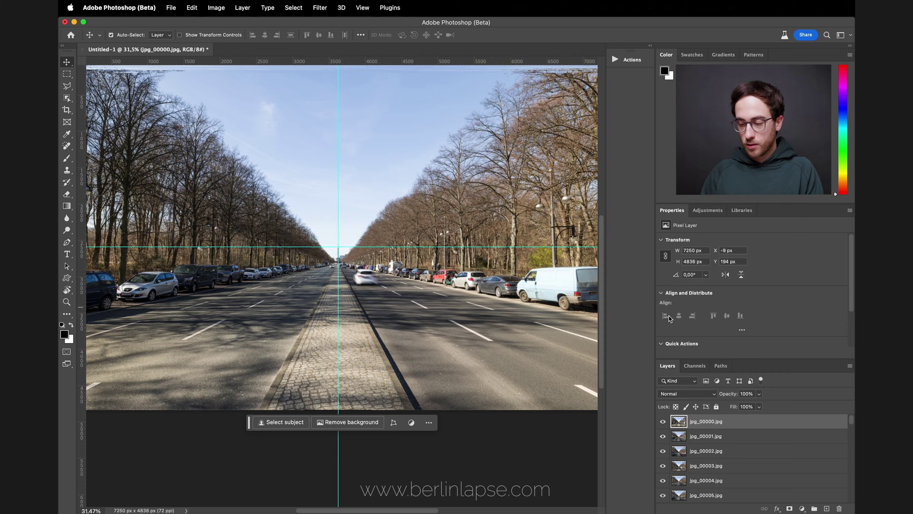
scroll(716, 476, down, 15)
shift+click(716, 495)
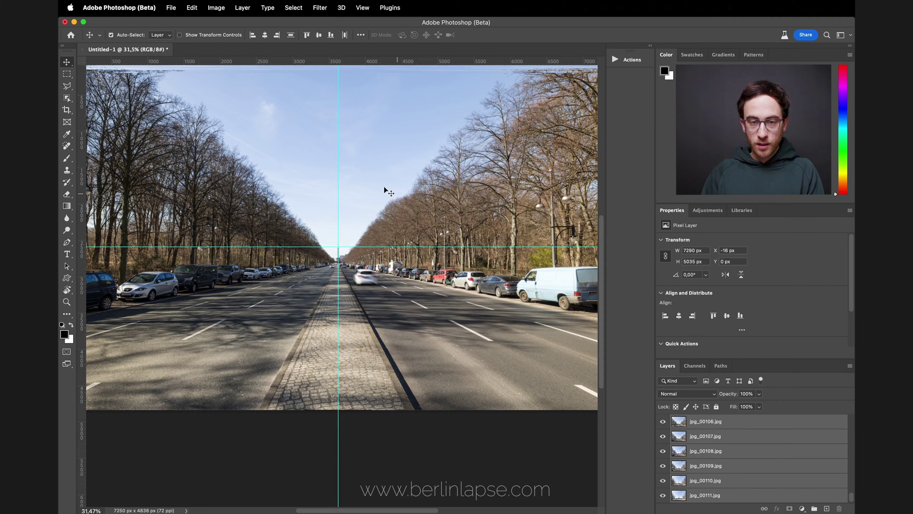
Step: Export all layers as JPEG files into a new 'Export' folder, with the Untitled-1 prefix cleared
click(172, 8)
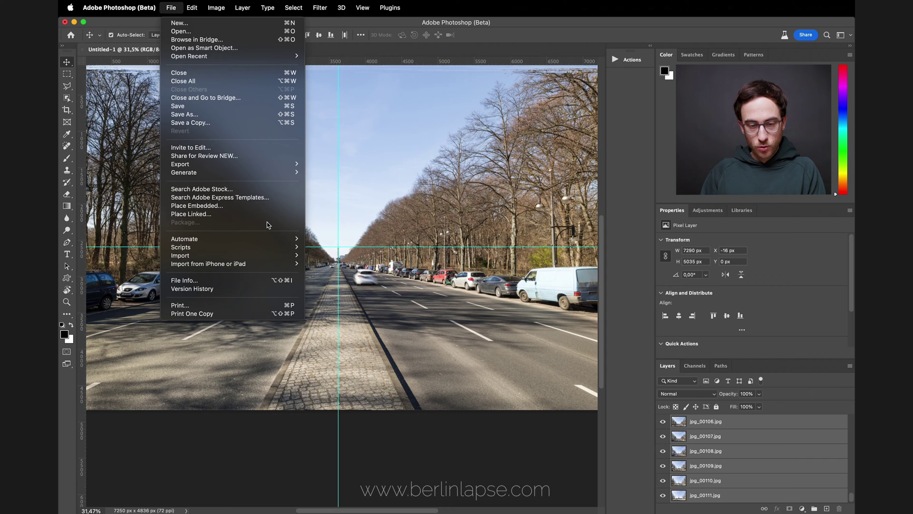
mouse_move(258, 166)
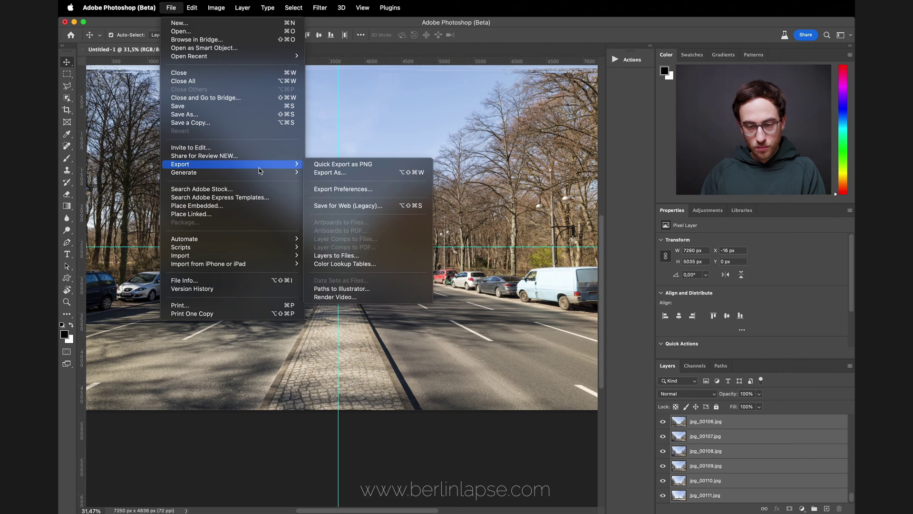
click(358, 256)
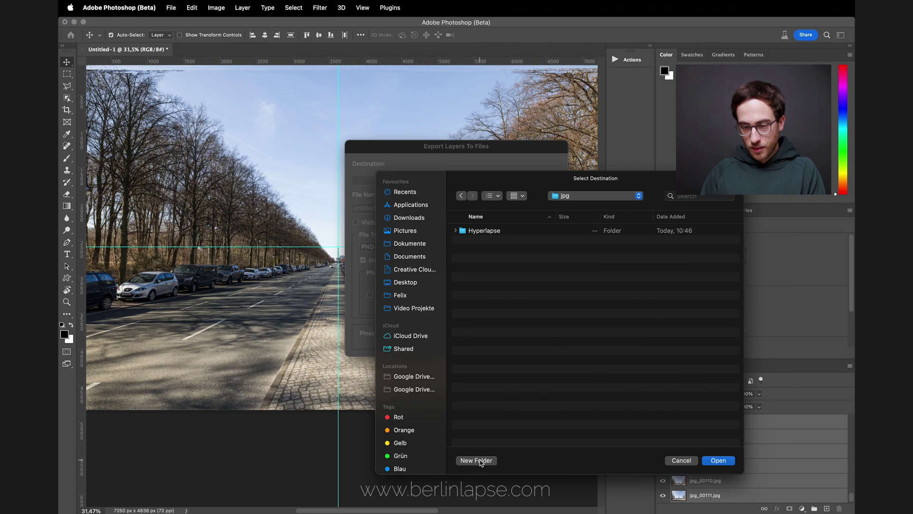
click(477, 460)
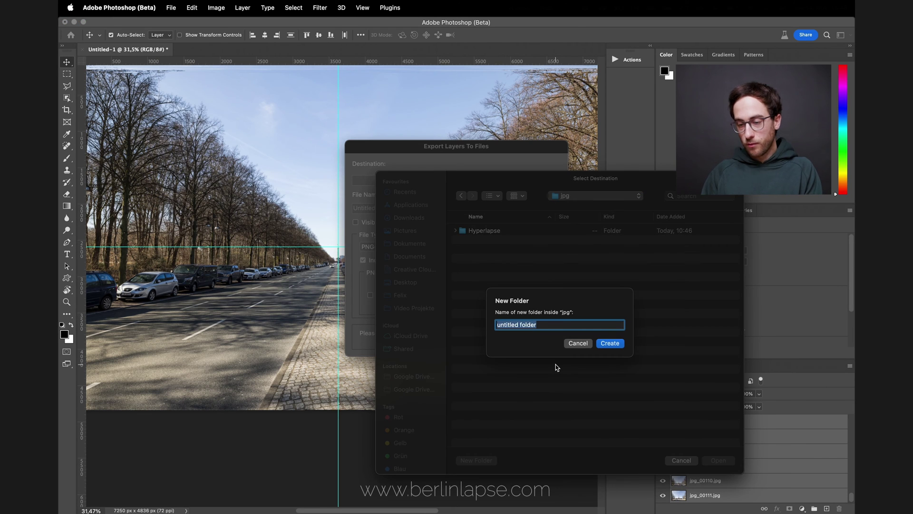
text(Export)
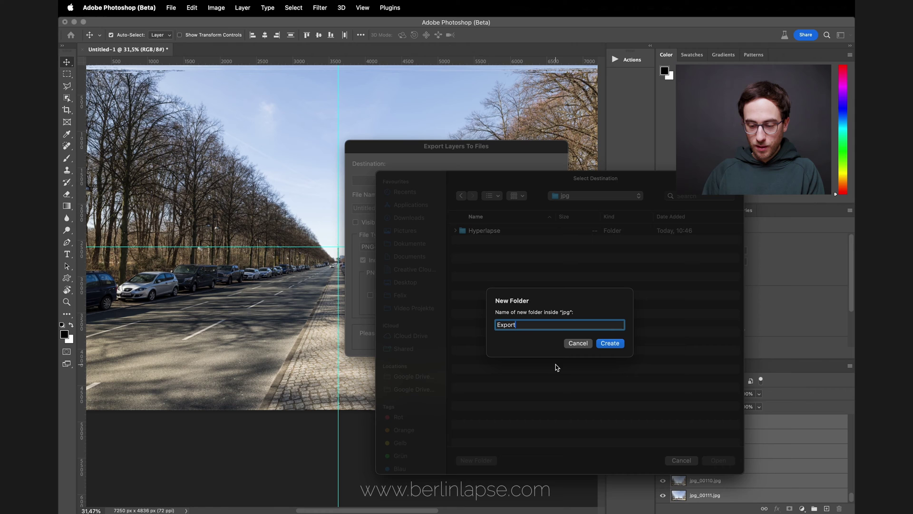
click(611, 343)
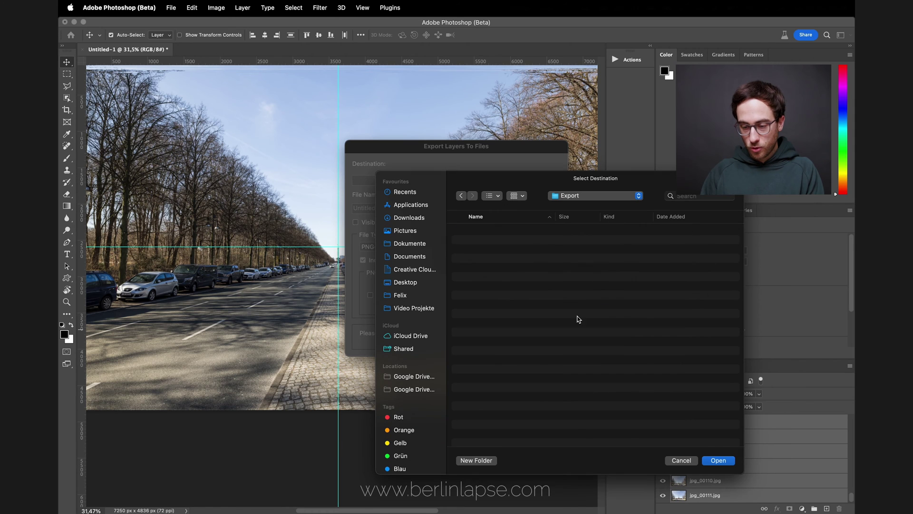
click(718, 461)
drag(393, 208, 347, 207)
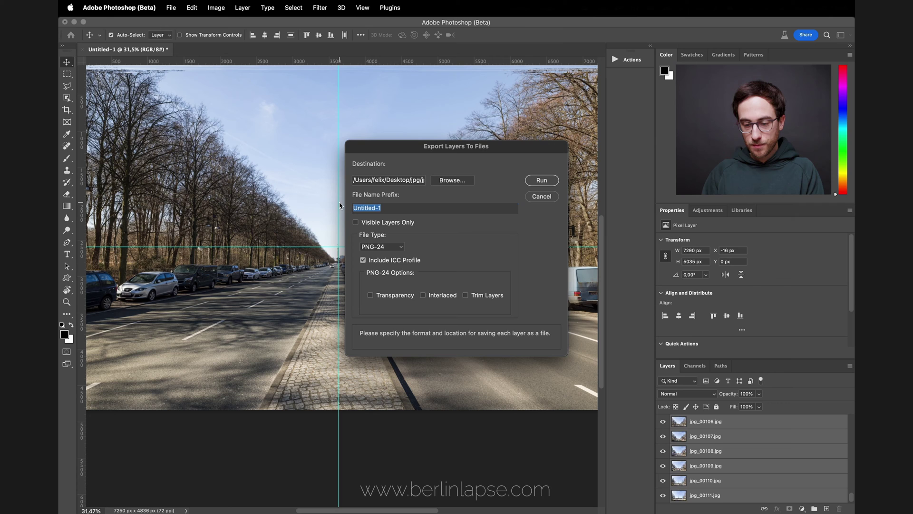
key(BackSpace)
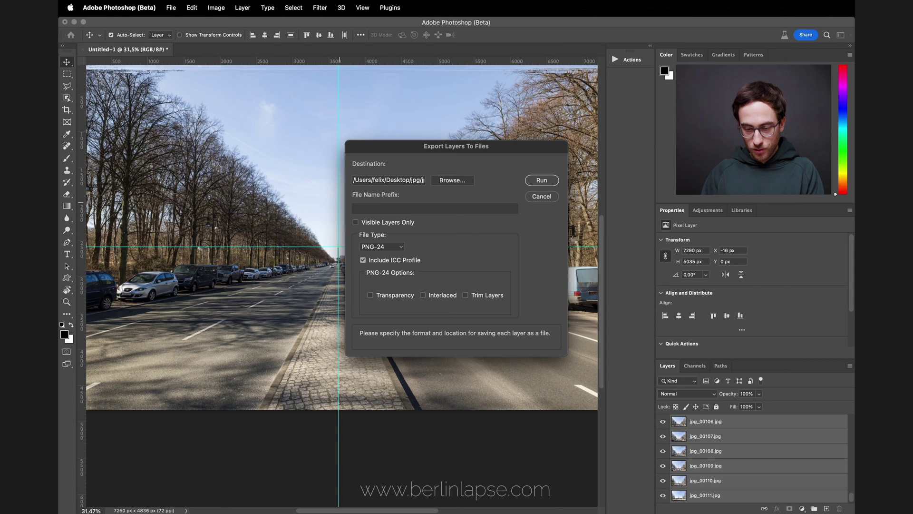
click(382, 247)
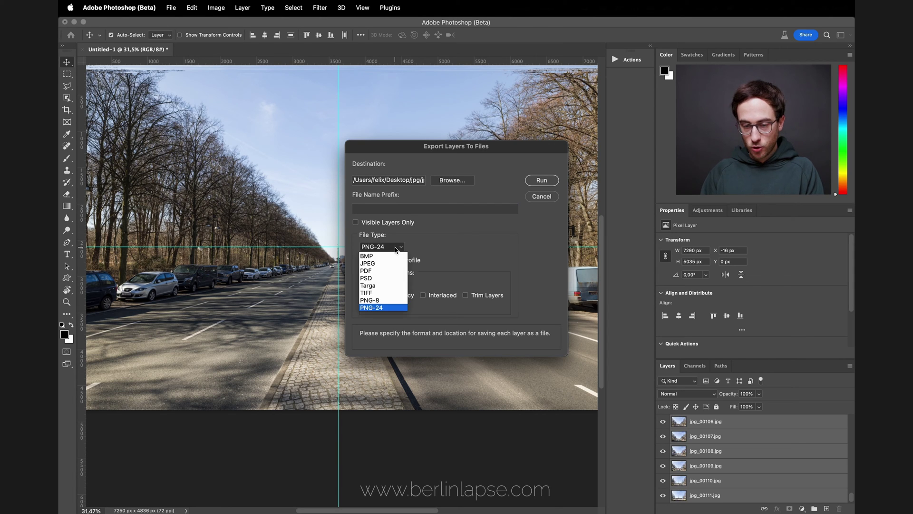
click(383, 266)
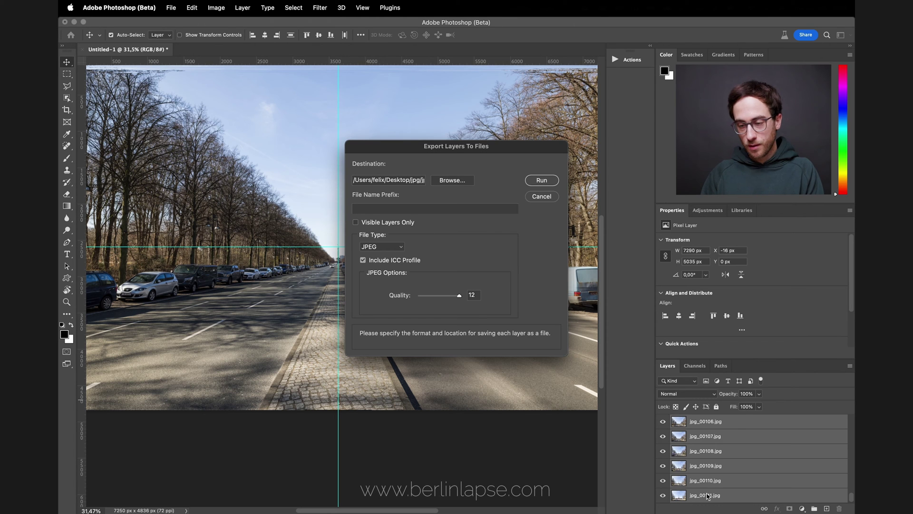
click(541, 181)
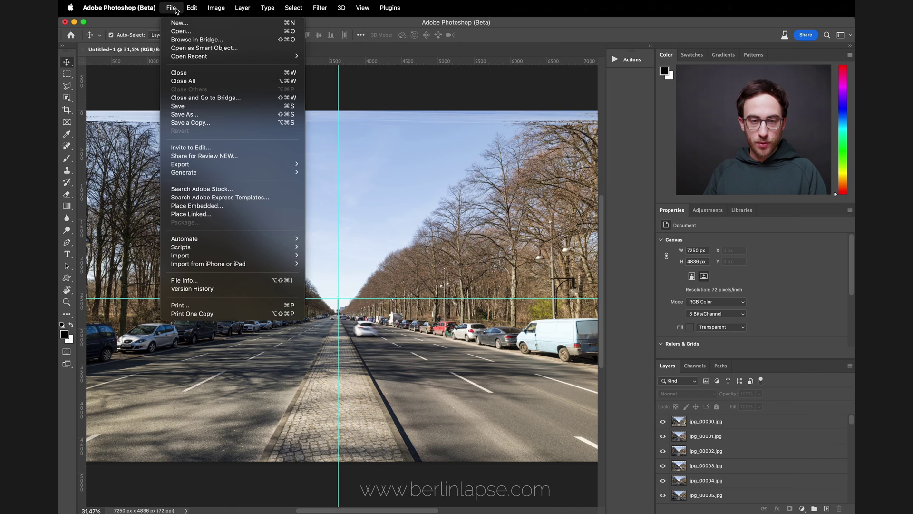
Step: Open jpg_1000.jpg from the Export folder as an Image Sequence at 25 fps
click(179, 31)
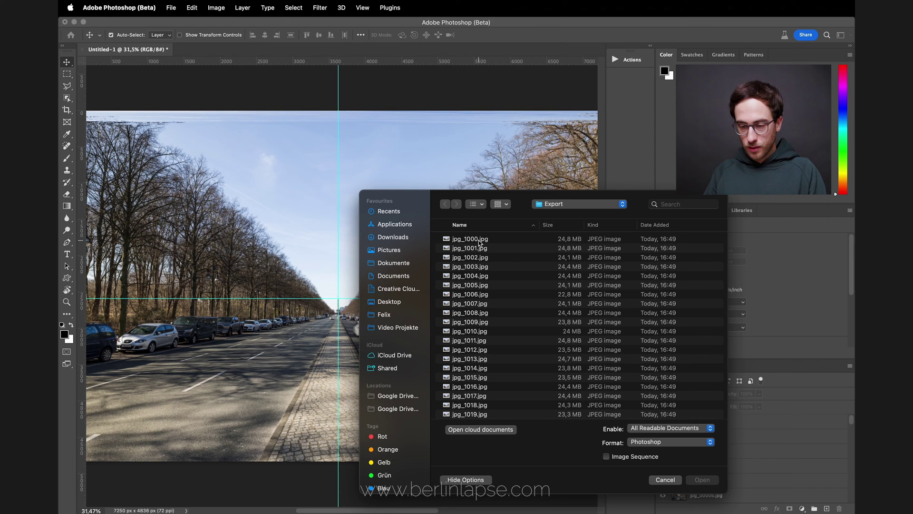
click(480, 243)
click(606, 457)
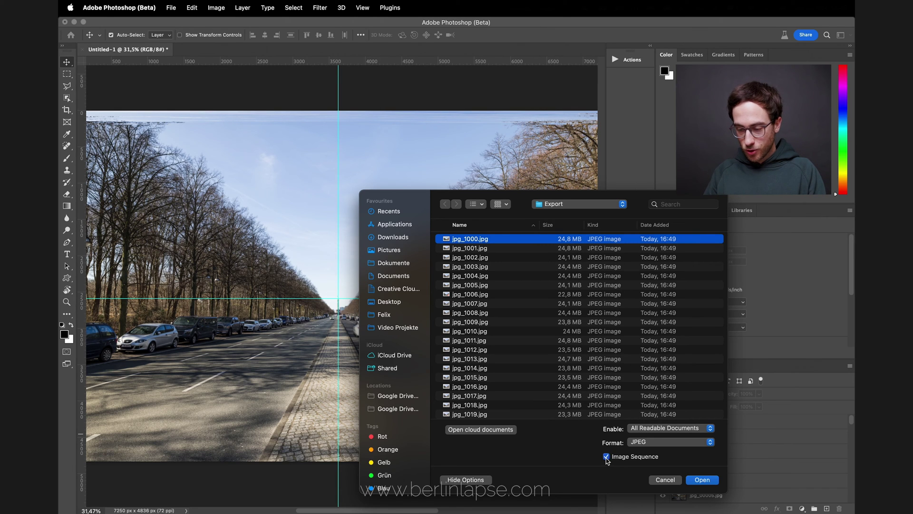
click(701, 480)
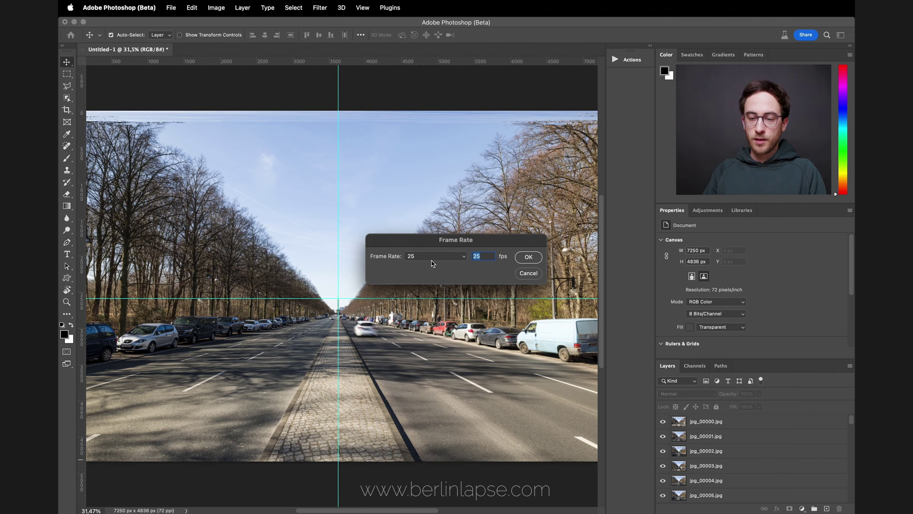
click(529, 257)
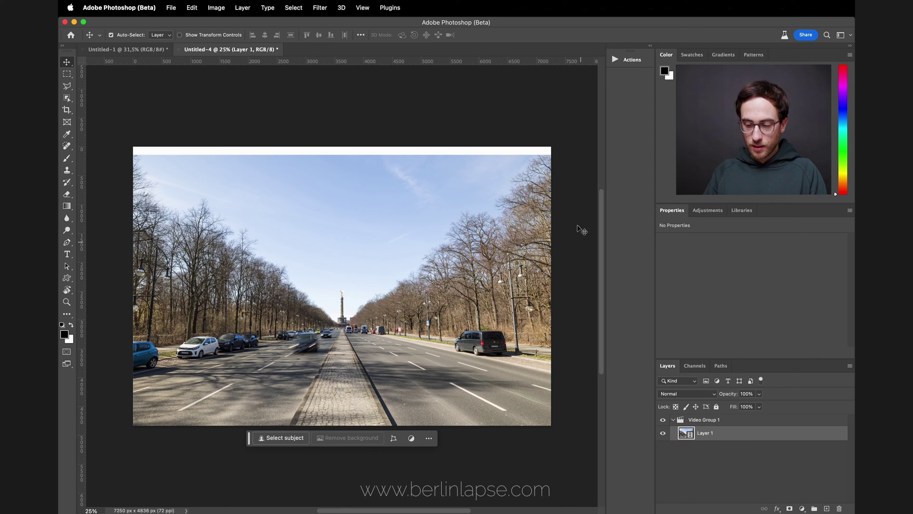
Step: Show the Timeline panel from the Window menu
click(530, 11)
click(530, 12)
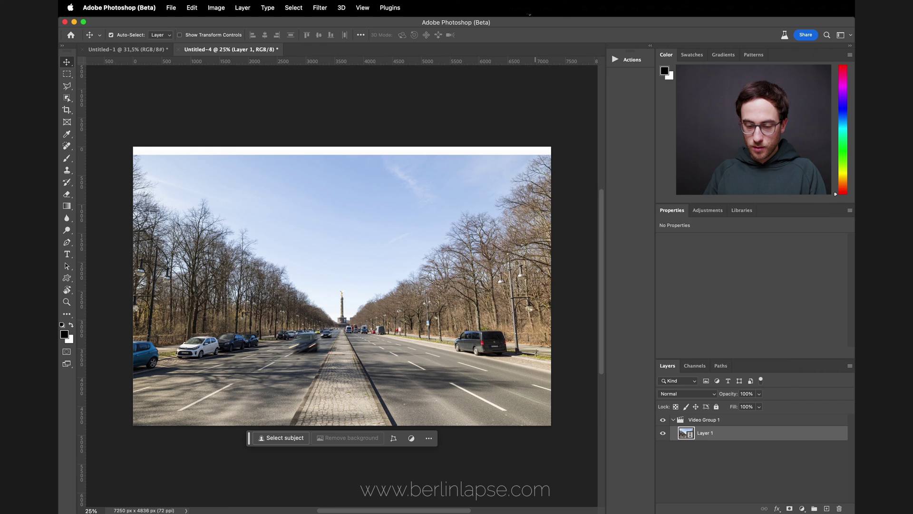
click(529, 11)
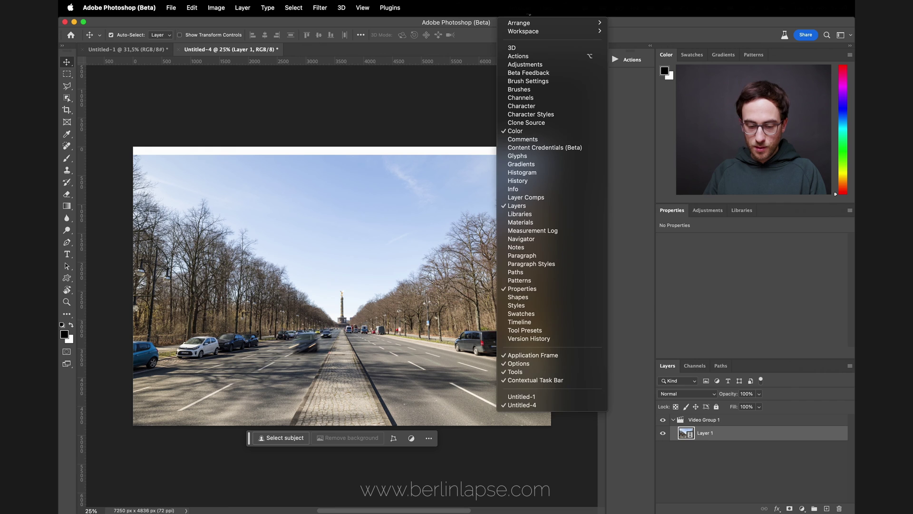
click(519, 322)
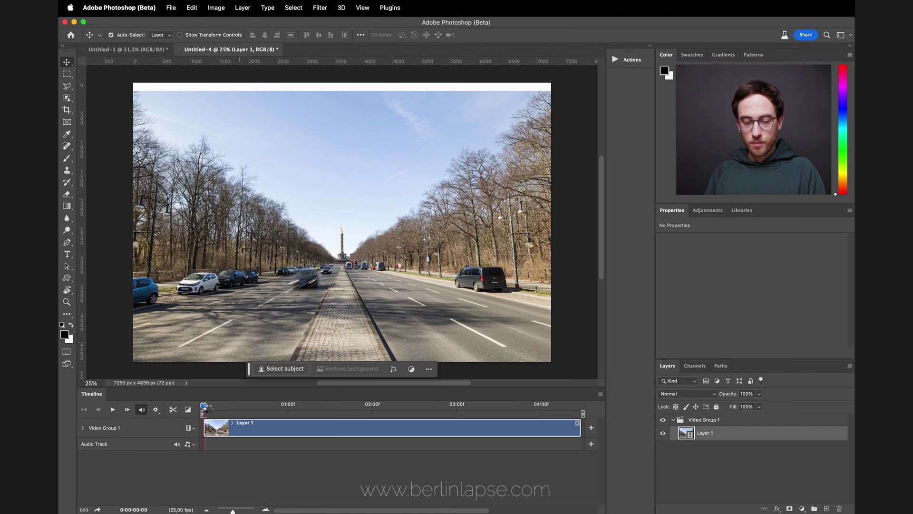
Step: Scrub and play back the hyperlapse preview, then shorten the Timeline panel
click(211, 410)
drag(212, 410, 244, 409)
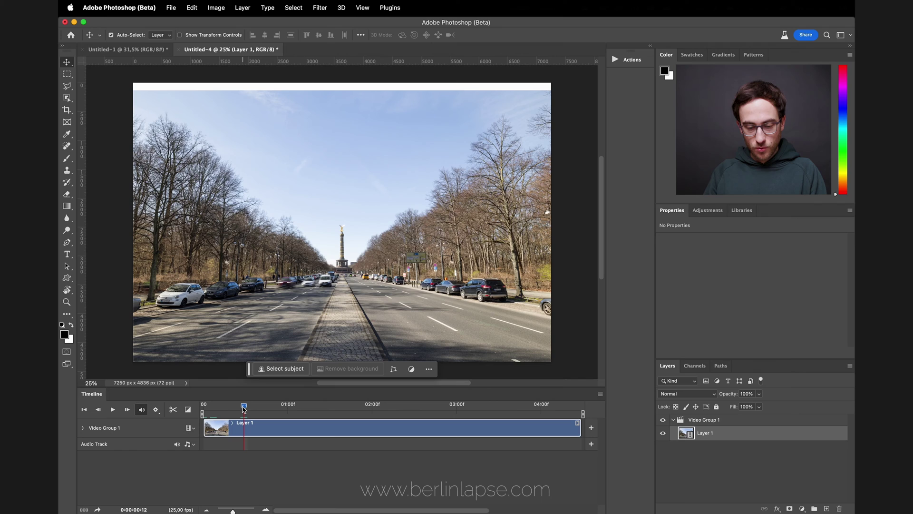
drag(244, 409, 215, 407)
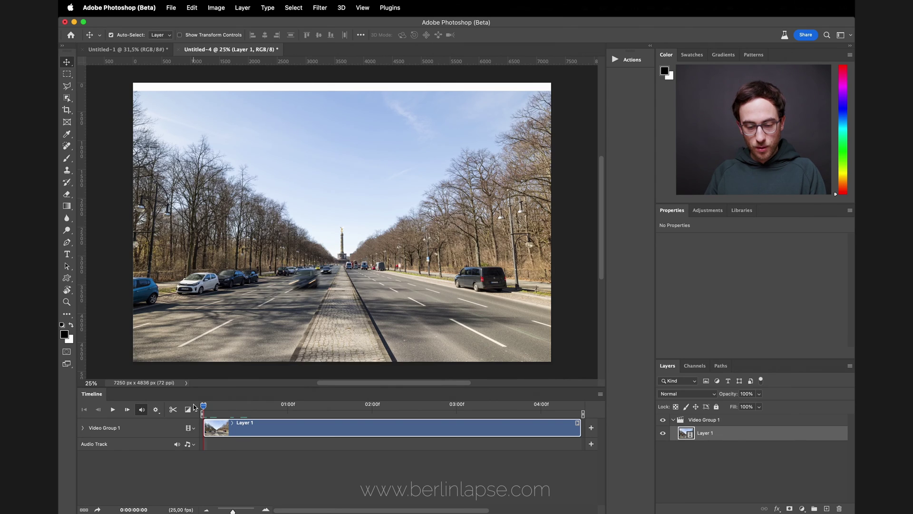
key(space)
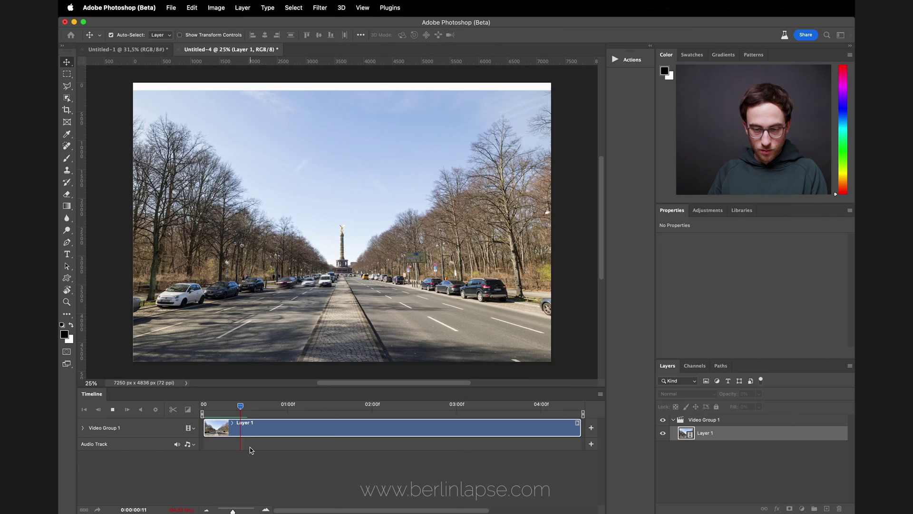
key(space)
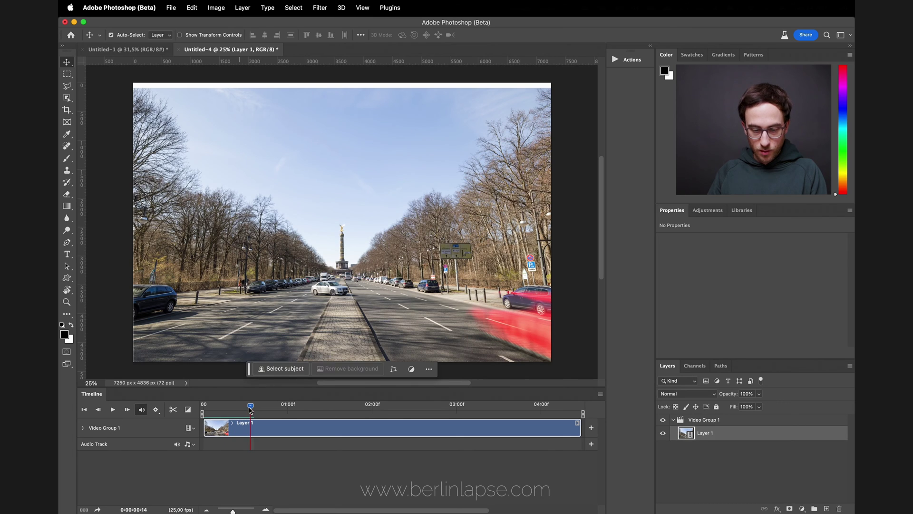
click(224, 405)
drag(228, 386, 228, 402)
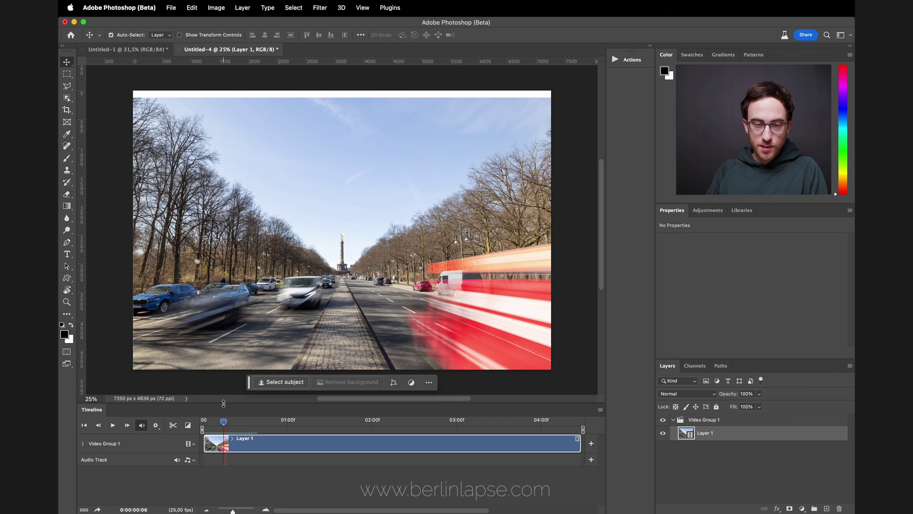
Step: Set the canvas size to 1920 × 1080 px and suppress the clipping warning
click(218, 10)
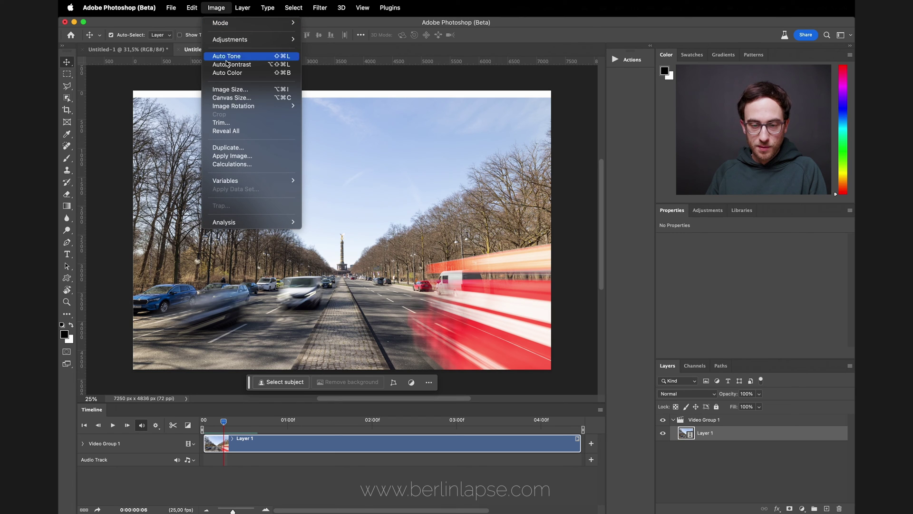
click(225, 98)
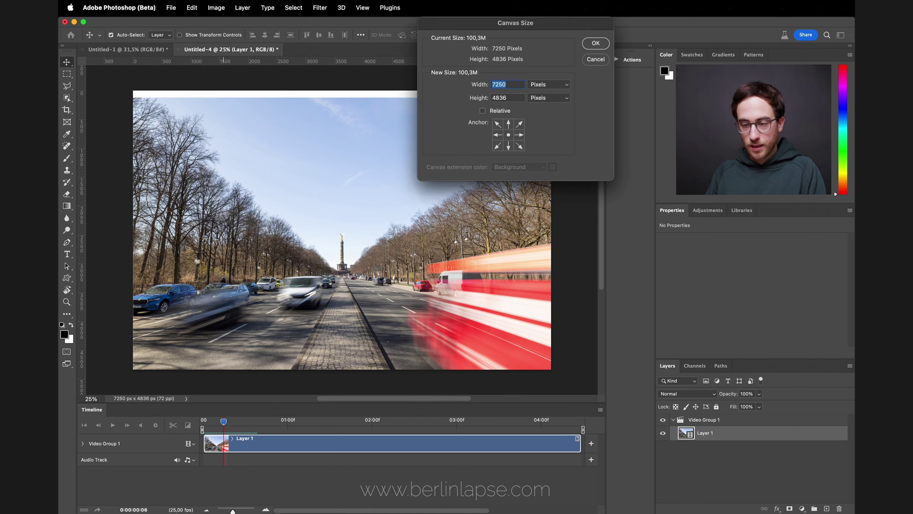
text(1920)
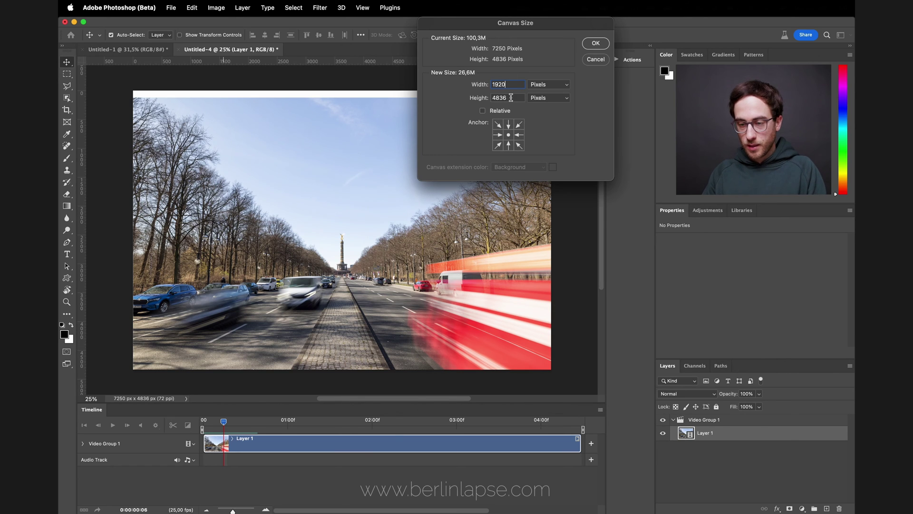
key(Tab)
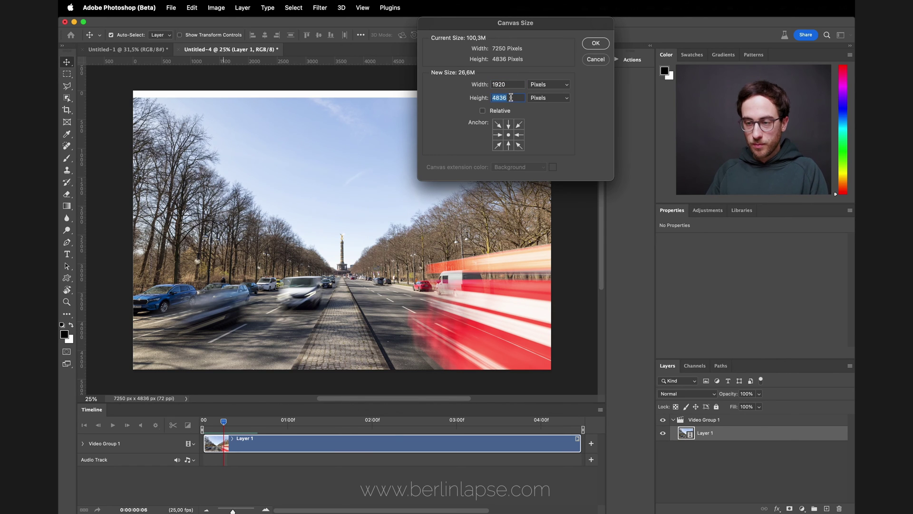
text(1080)
click(589, 46)
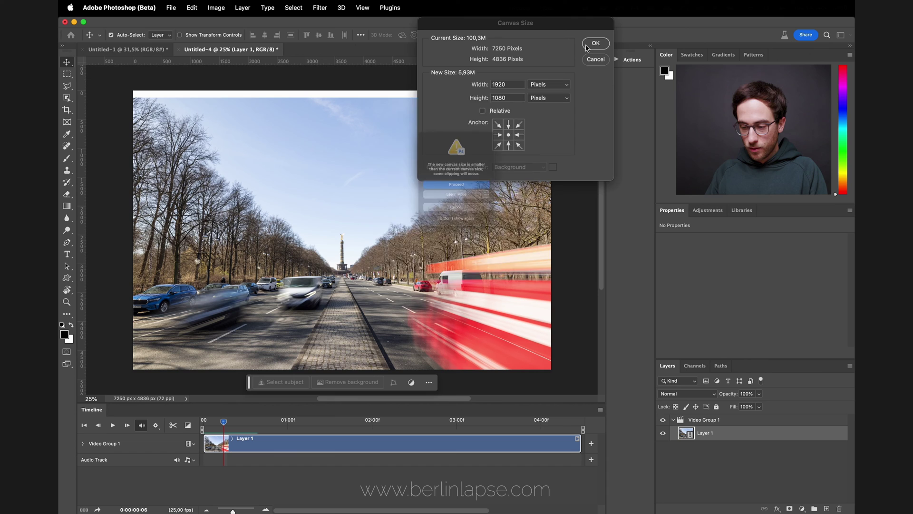
click(440, 242)
Step: Proceed with the crop, then scale Video Group 1 down to 30.20% and apply
click(446, 192)
click(691, 421)
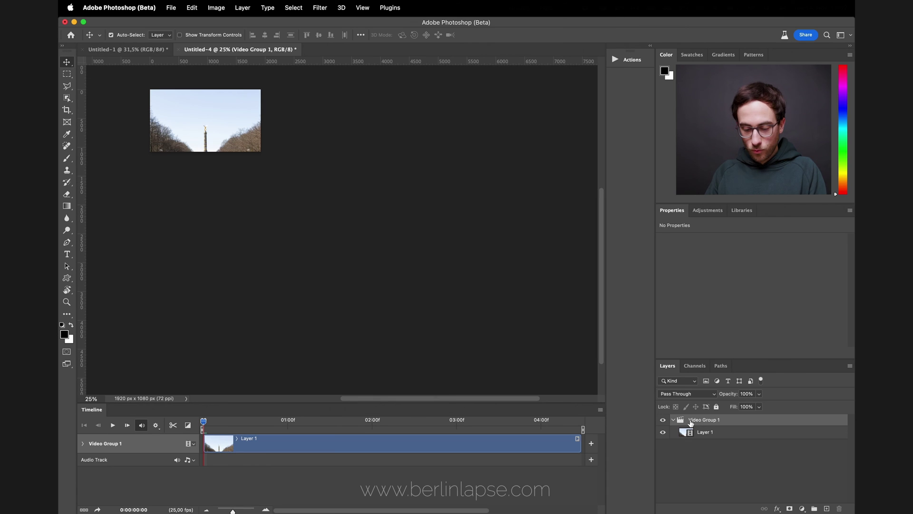
key(super+t)
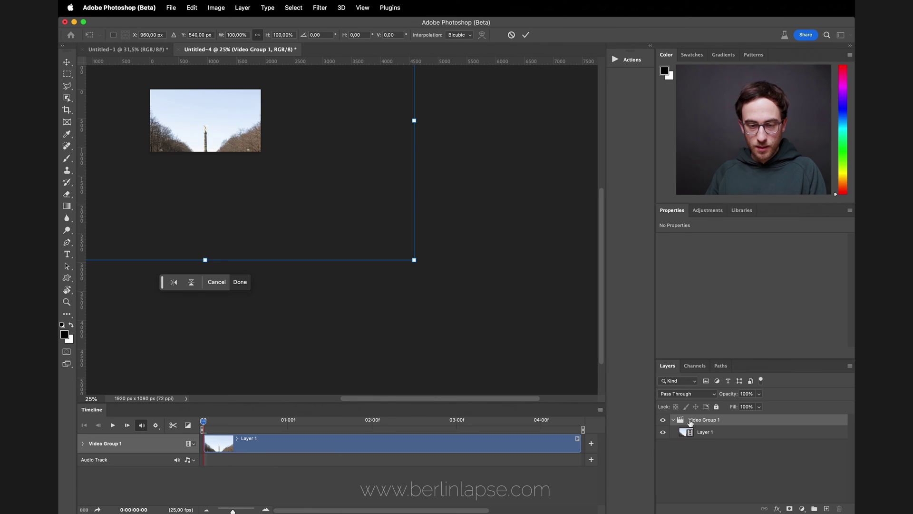
scroll(461, 306, up, 5)
scroll(461, 306, left, 5)
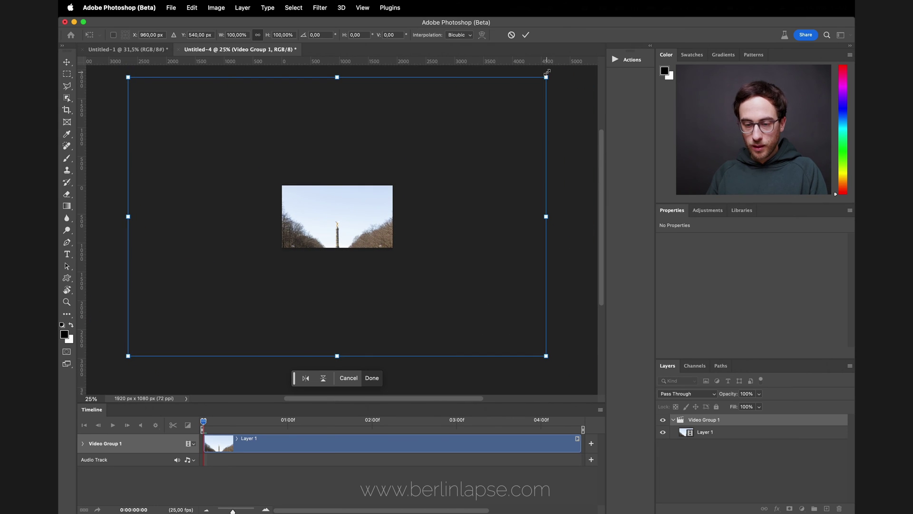
drag(548, 75, 401, 175)
scroll(313, 231, up, 5)
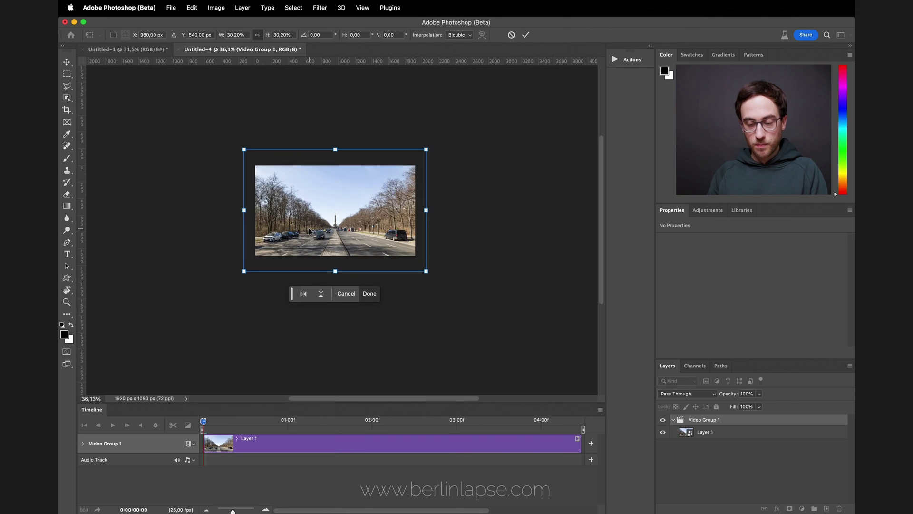
scroll(313, 230, up, 3)
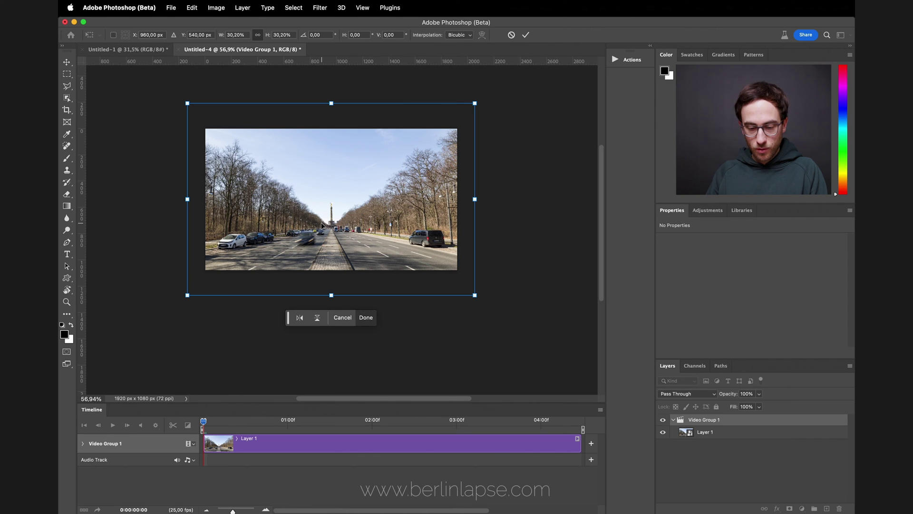
key(Return)
Step: Play the resized hyperlapse and scrub to its last frame
key(space)
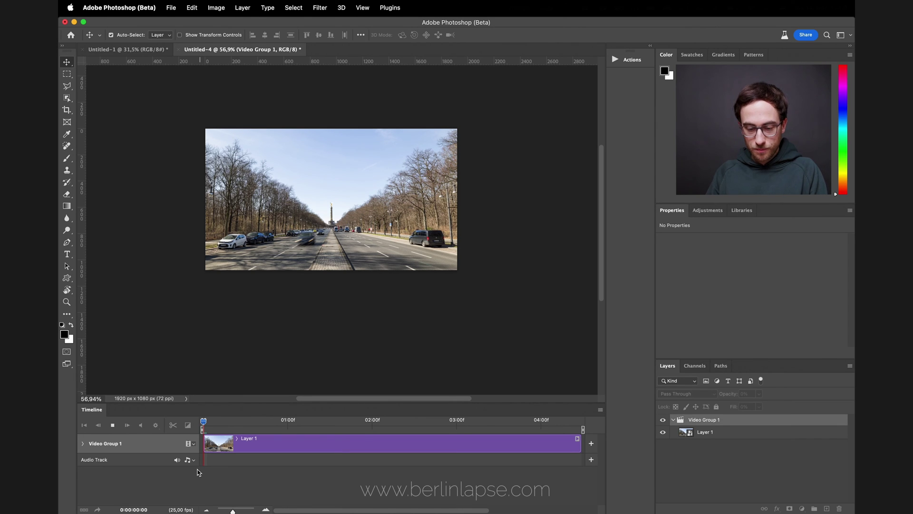
click(559, 421)
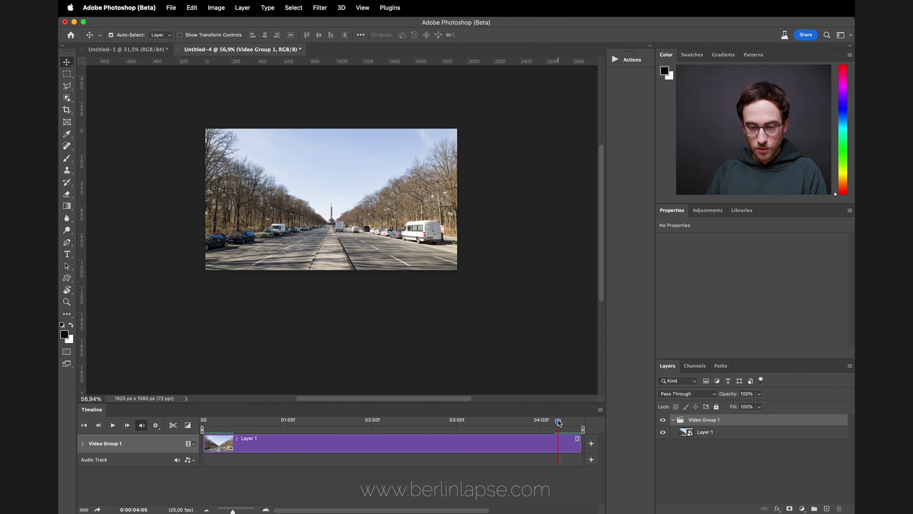
drag(559, 422, 568, 422)
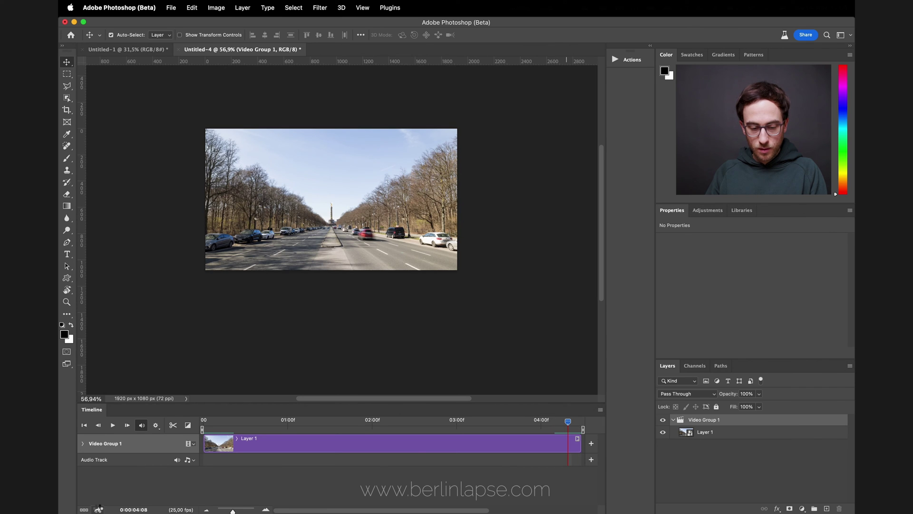
Step: Start a video render named hyperlapse, leaving the new-subfolder option off
click(99, 509)
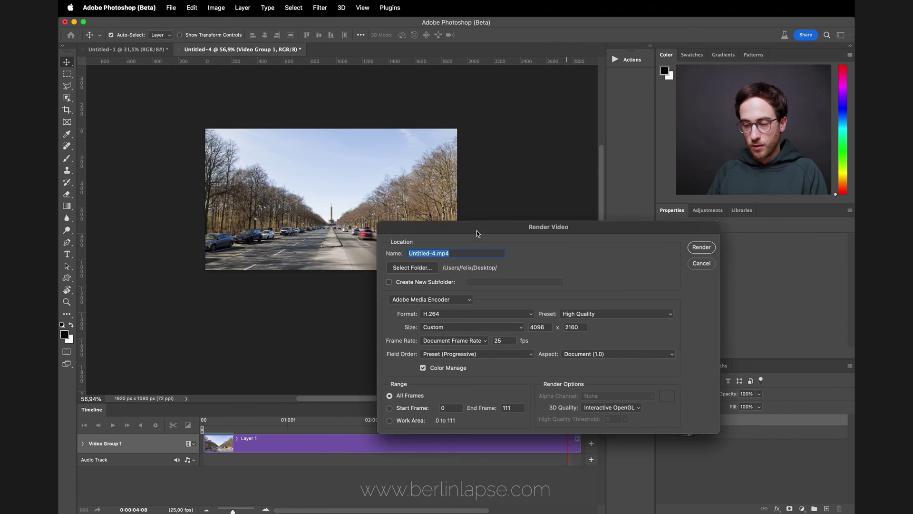
drag(477, 230, 341, 165)
text(hyperlapse)
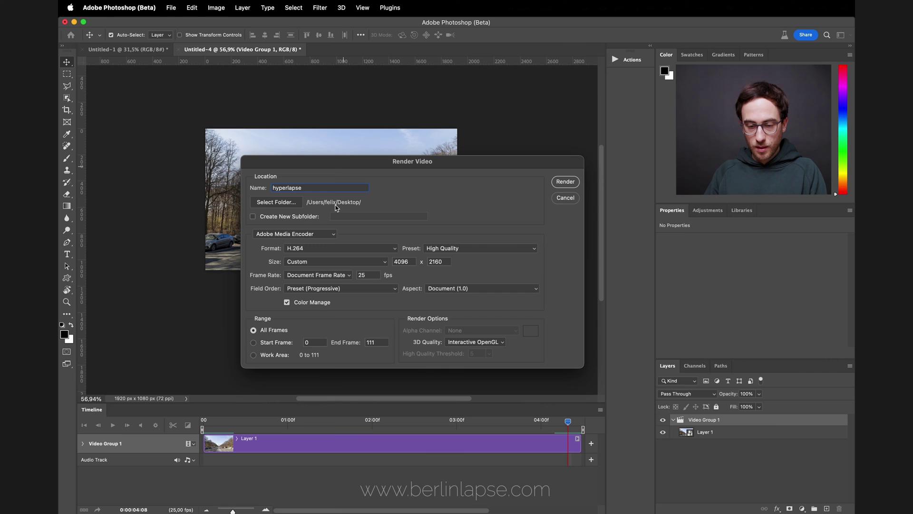
click(278, 217)
click(278, 219)
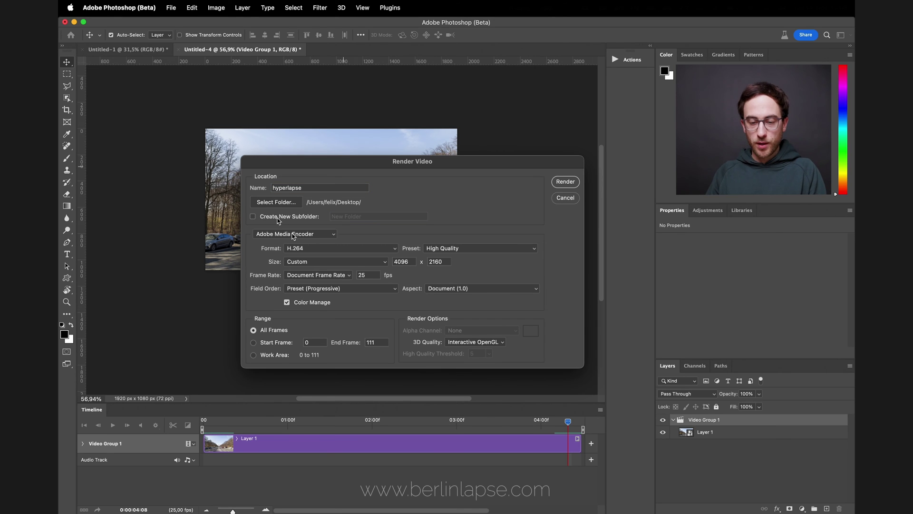
Step: Keep H.264, change the output size from 4096 to 1920 × 1080, and keep 25 fps
click(294, 233)
click(369, 261)
click(369, 262)
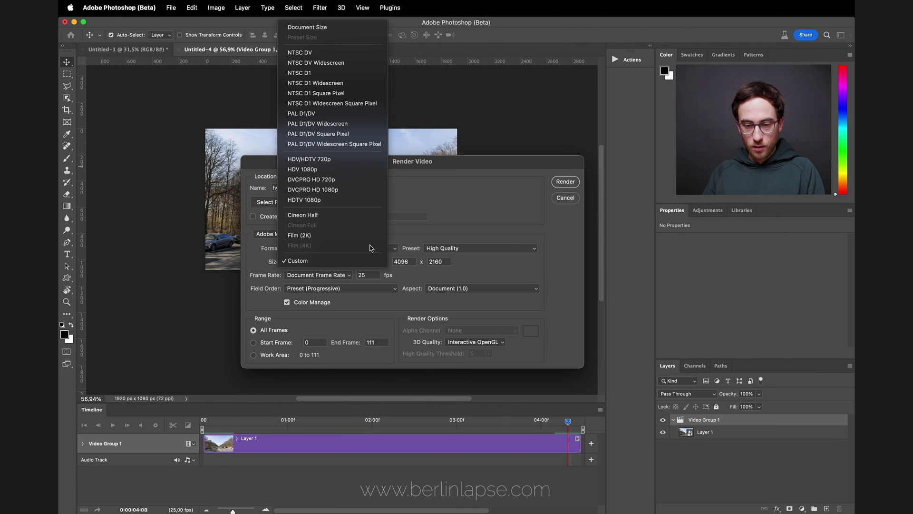
click(406, 264)
double_click(406, 263)
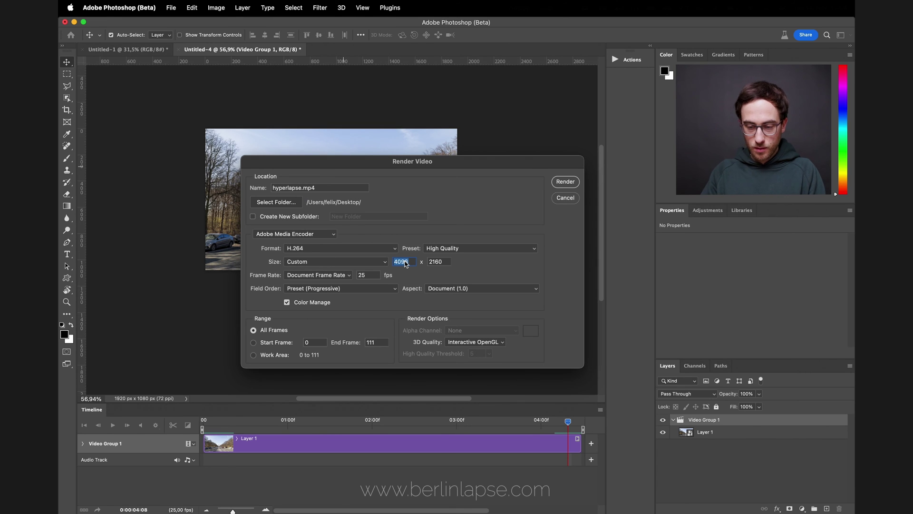
text(1920)
key(Tab)
text(1080)
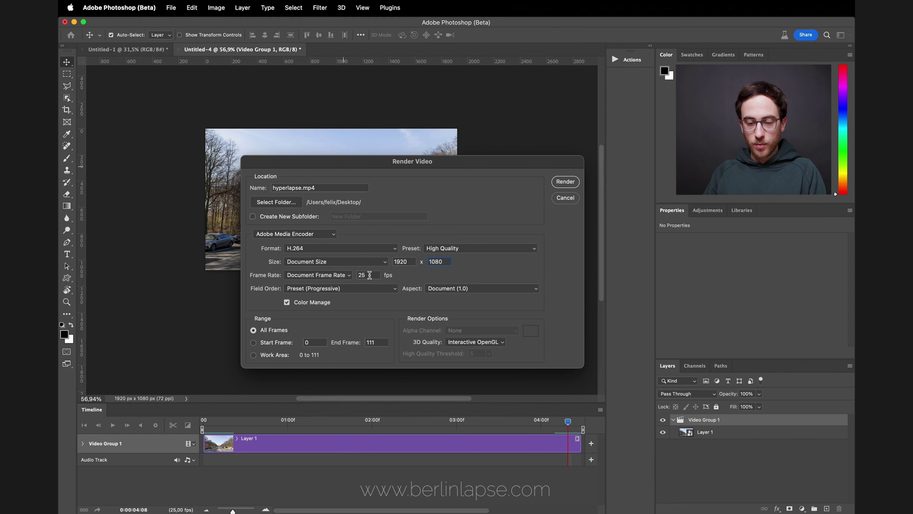
drag(370, 275, 350, 276)
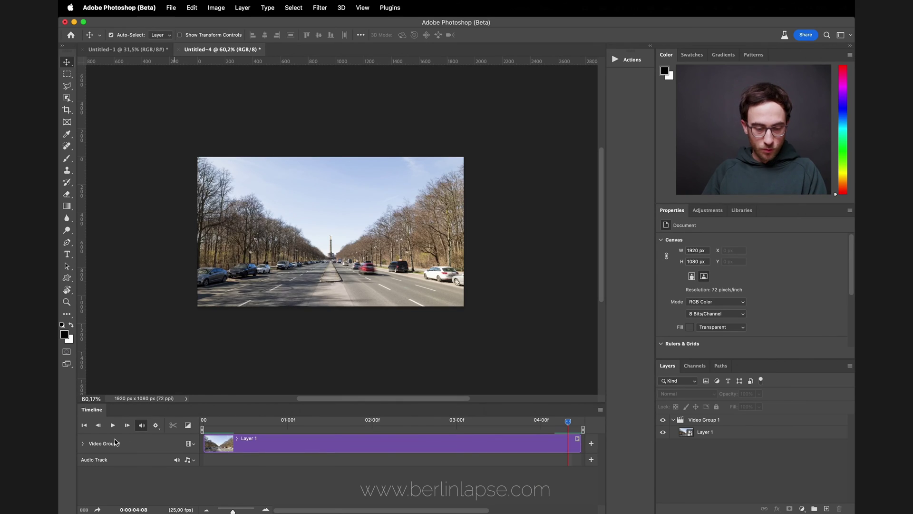
Step: Expand Video Group 1, set a Transform keyframe at 0:00:04:08, and list the clip's Motion types
click(83, 443)
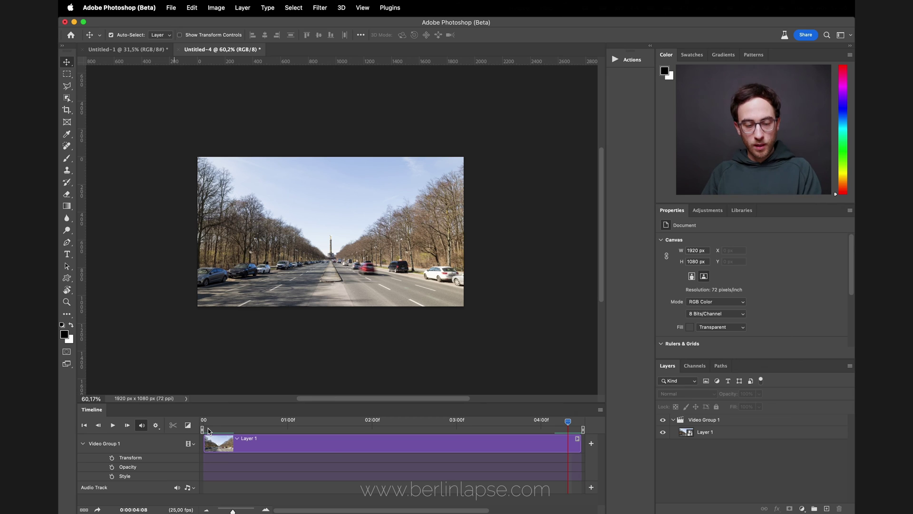
click(112, 457)
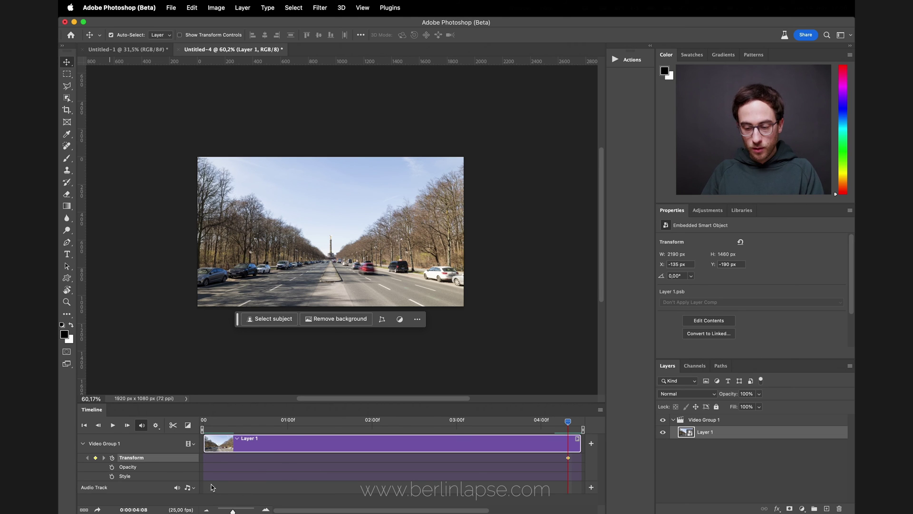
click(578, 438)
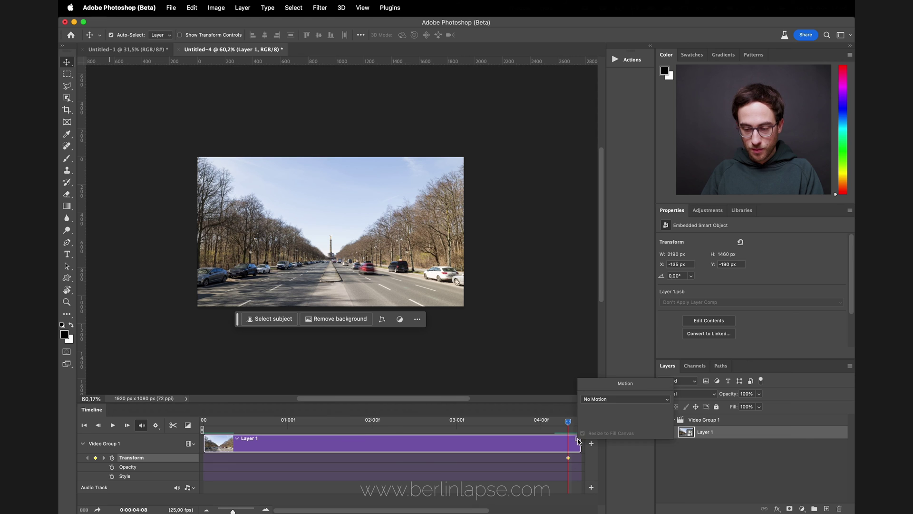
click(609, 399)
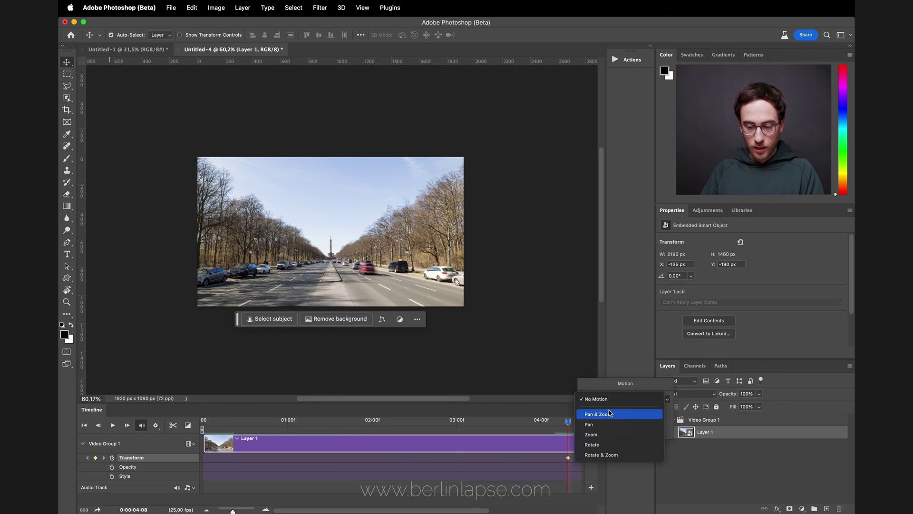